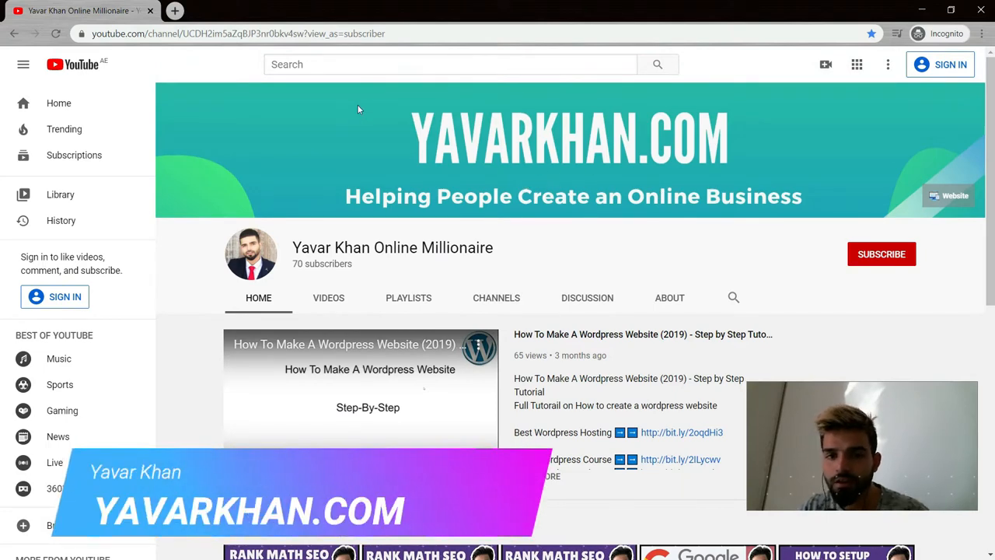
Switch to the other Chrome window and bring up the Test1 Facebook page.
key("alt+Tab")
key("alt+Tab")
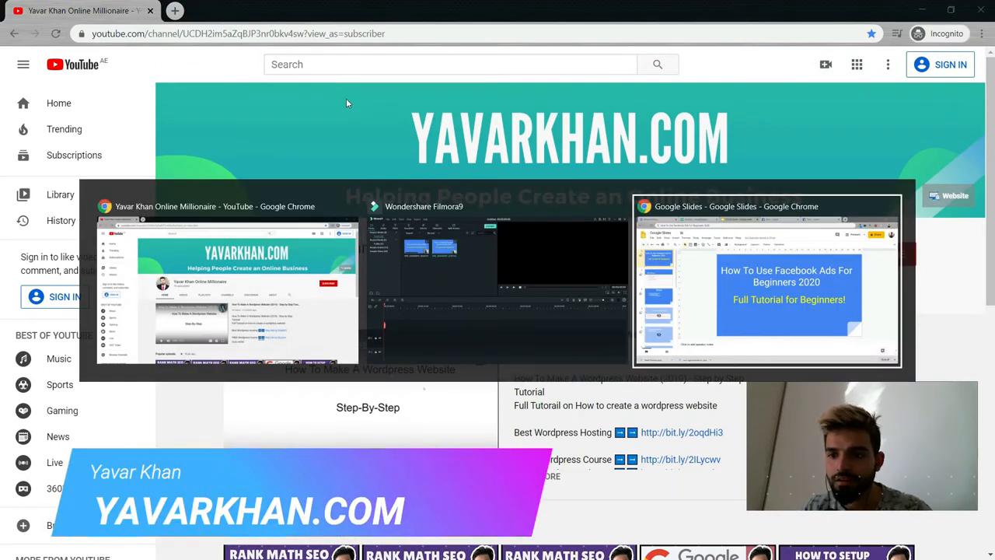
key("ctrl+Tab")
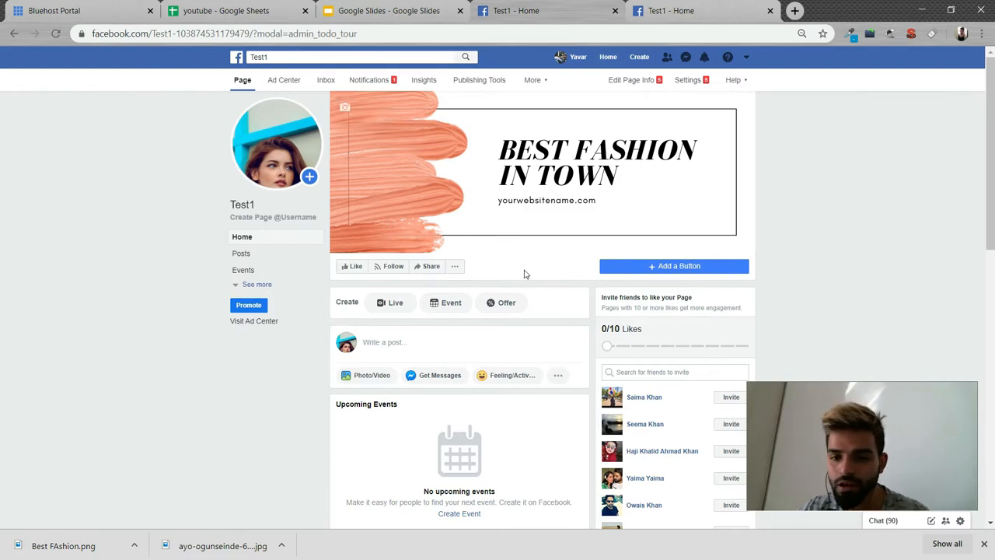
scroll(465, 289, "down", 2)
scroll(493, 271, "up", 2)
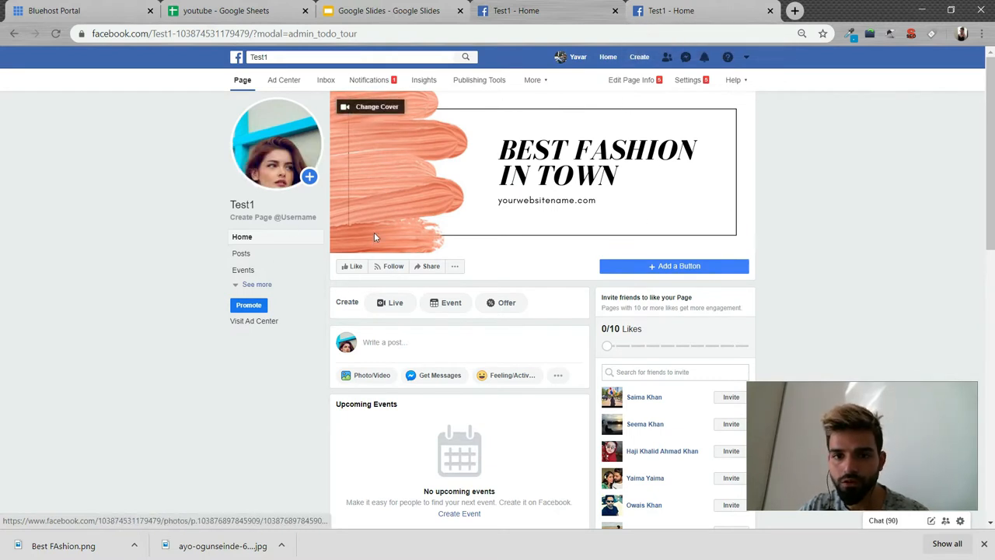
Check the Test1 page's Ad Center and return to the Page to start a new post.
left_click(294, 84)
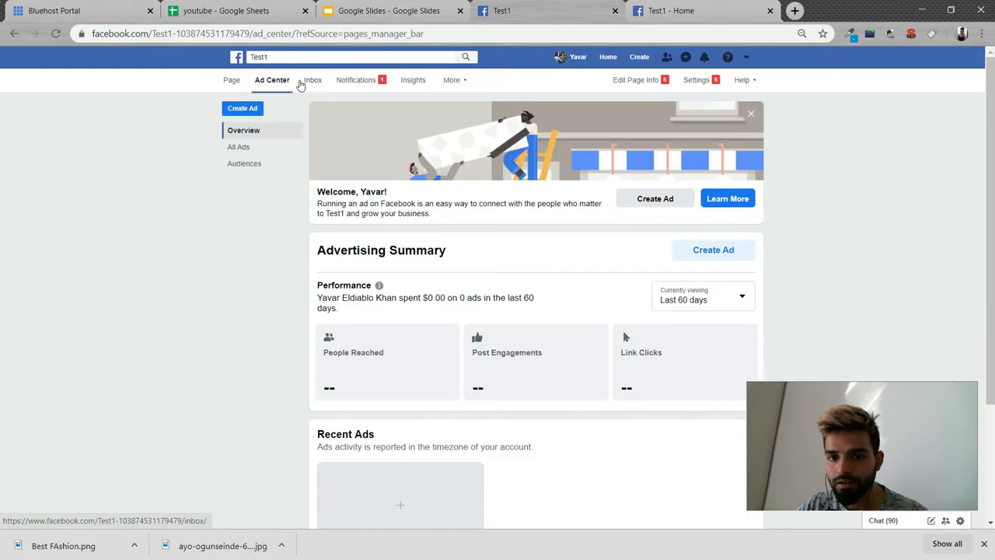
left_click(232, 81)
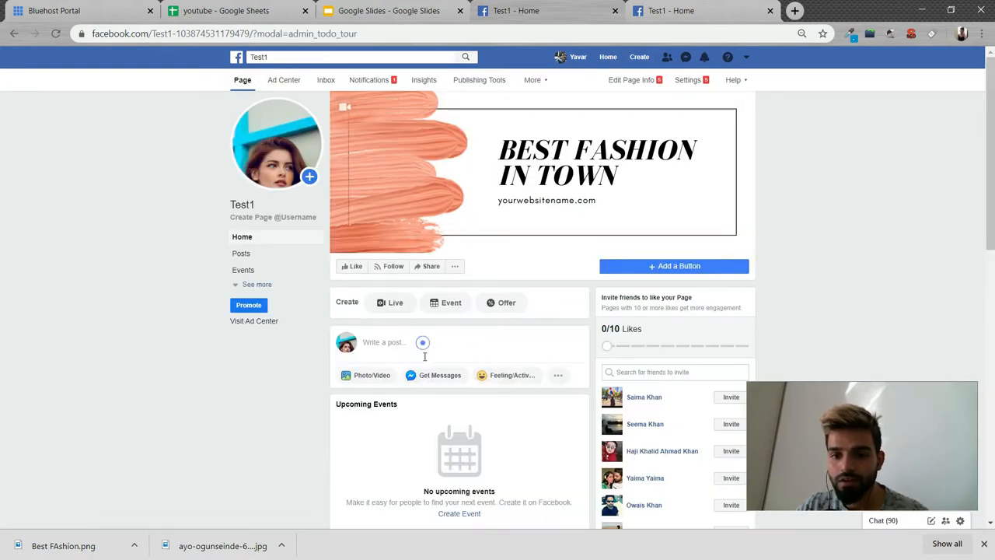
left_click(431, 349)
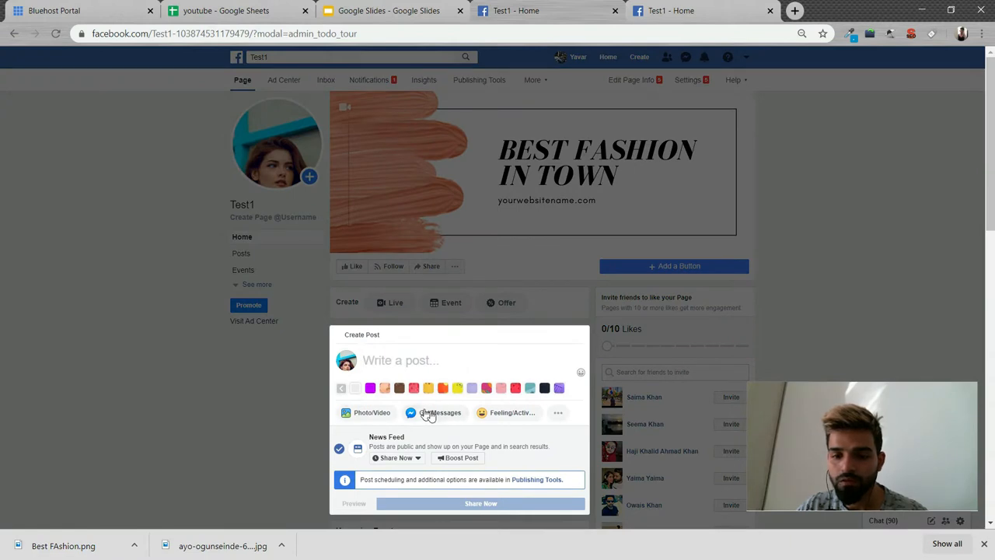
Open the Canva website in a new browser tab.
left_click(795, 10)
type("cN")
key("ctrl+a")
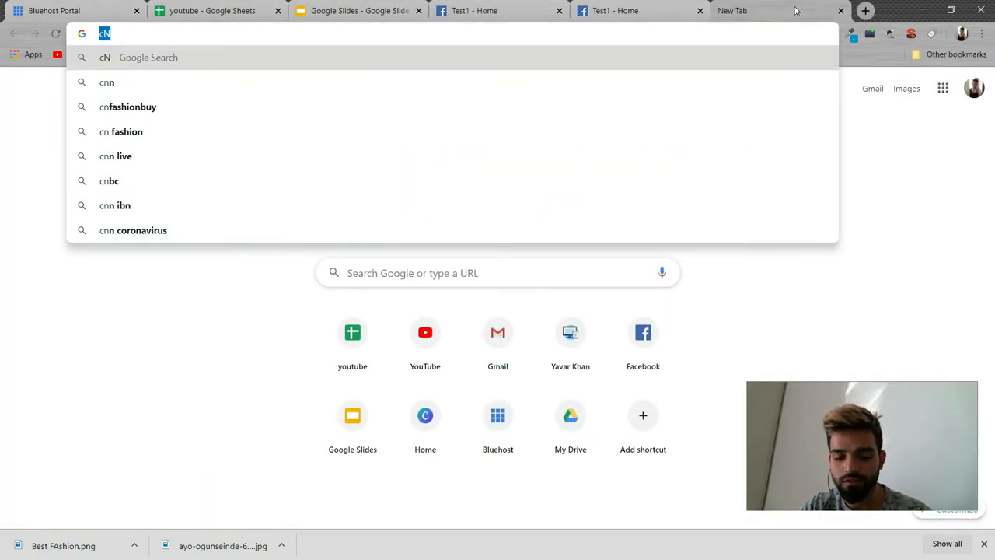
type("CANV")
key("Return")
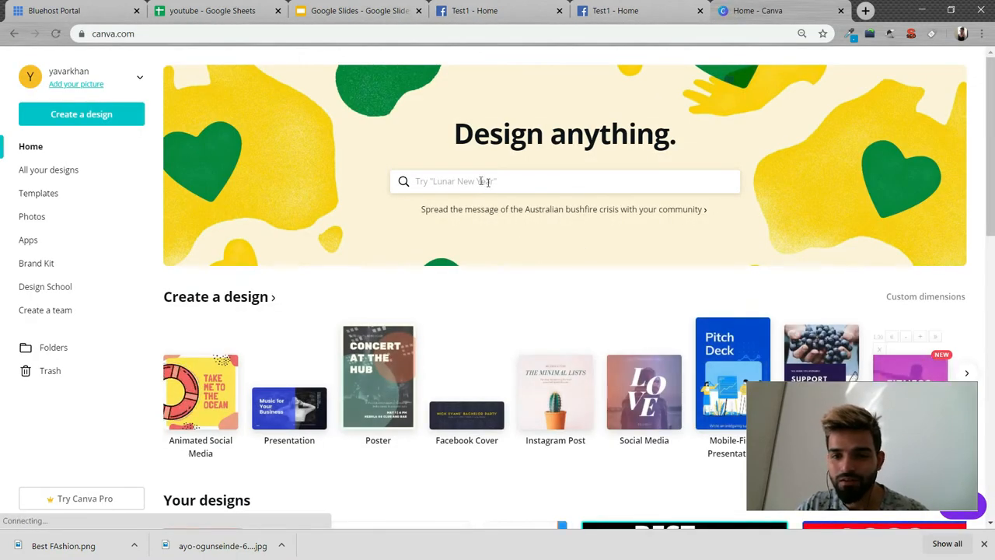
Browse Canva's poster templates and search the template library for "OFFER".
left_click(39, 192)
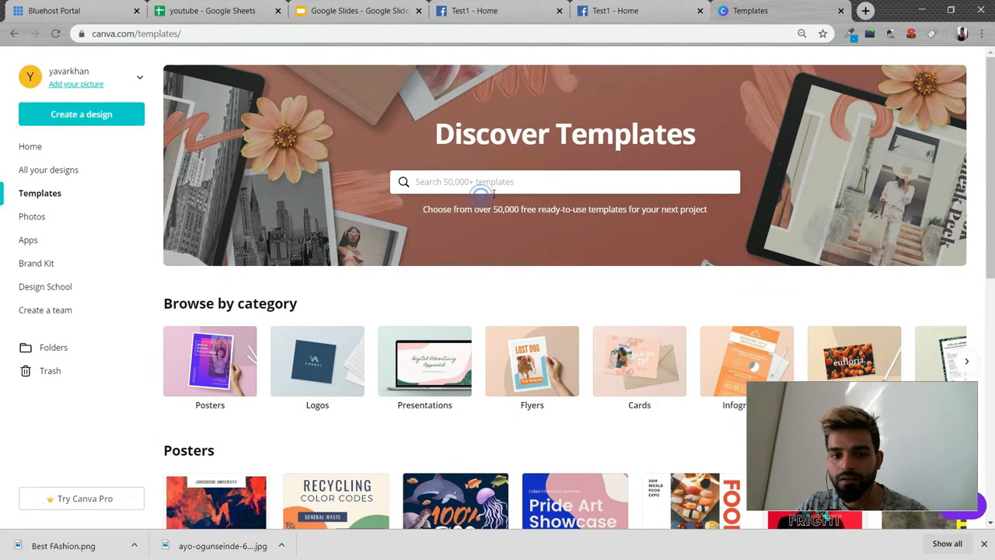
left_click(221, 371)
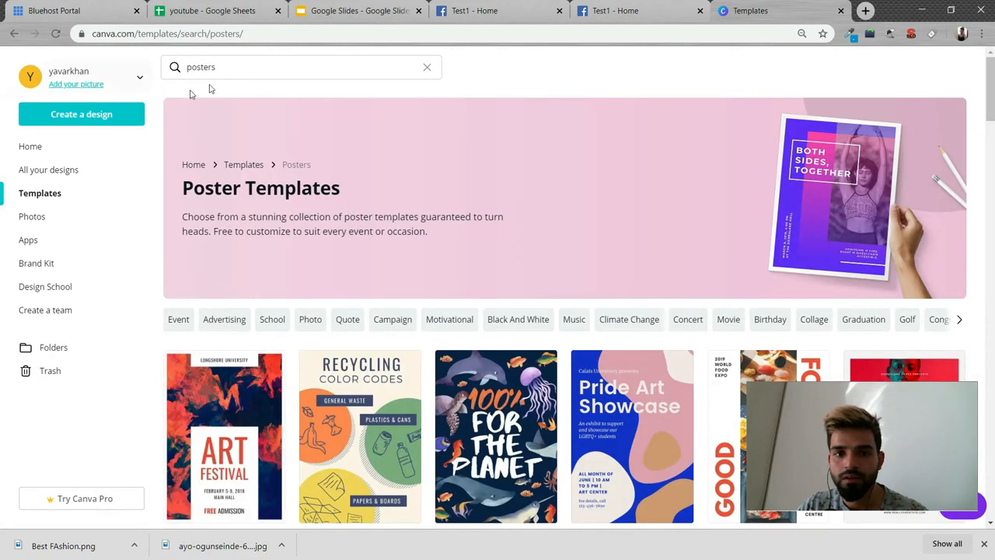
left_click(253, 75)
key("ctrl+a")
type("OFFER")
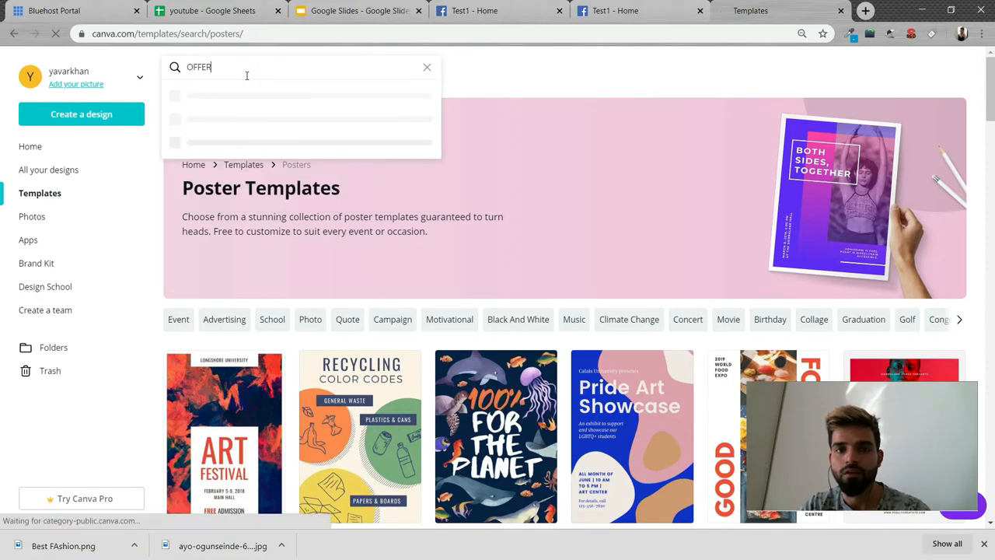
key("Return")
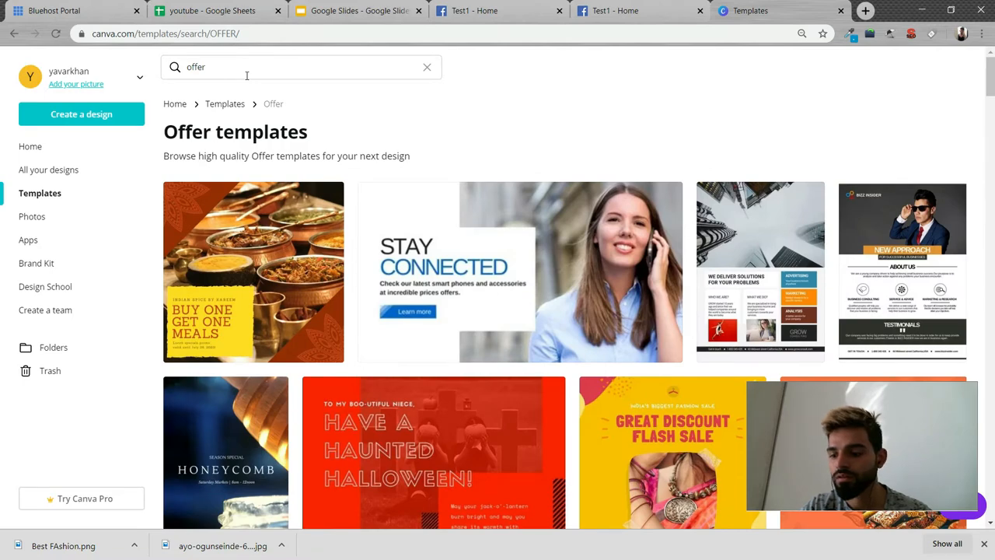
Use the "Red and Yellow Abstract Fashion Sale Instagram Post" template and download the flash sale design with the ring as PNG.
scroll(659, 220, "down", 3)
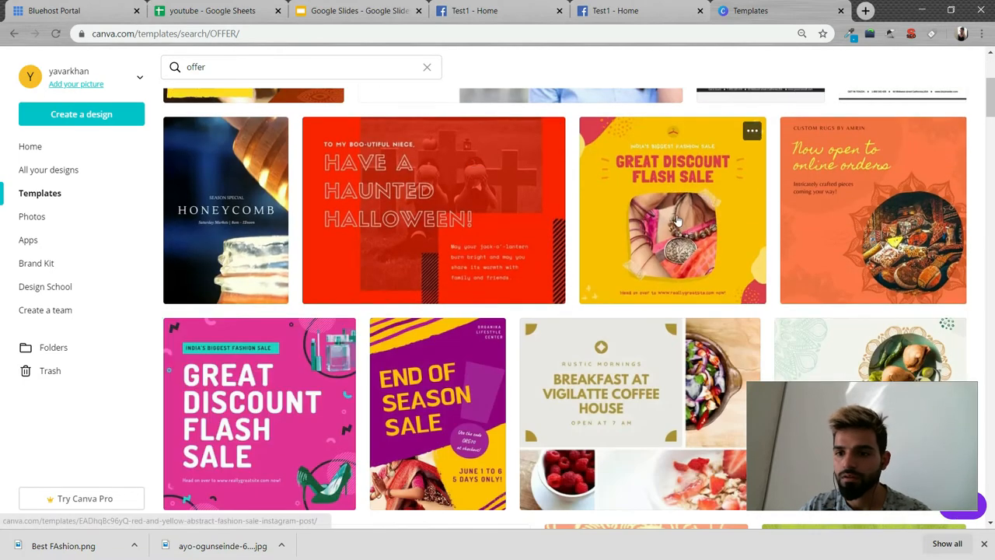
left_click(636, 215)
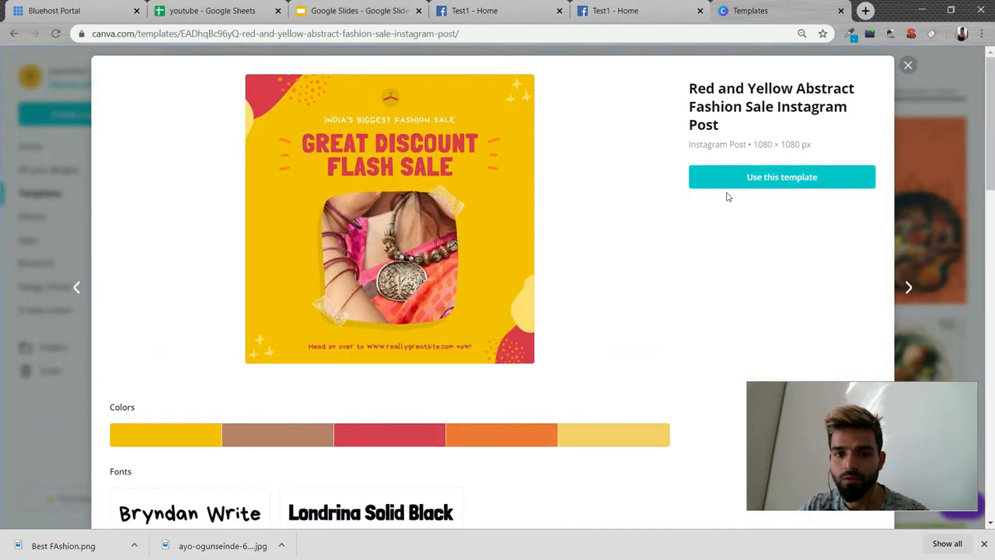
left_click(730, 179)
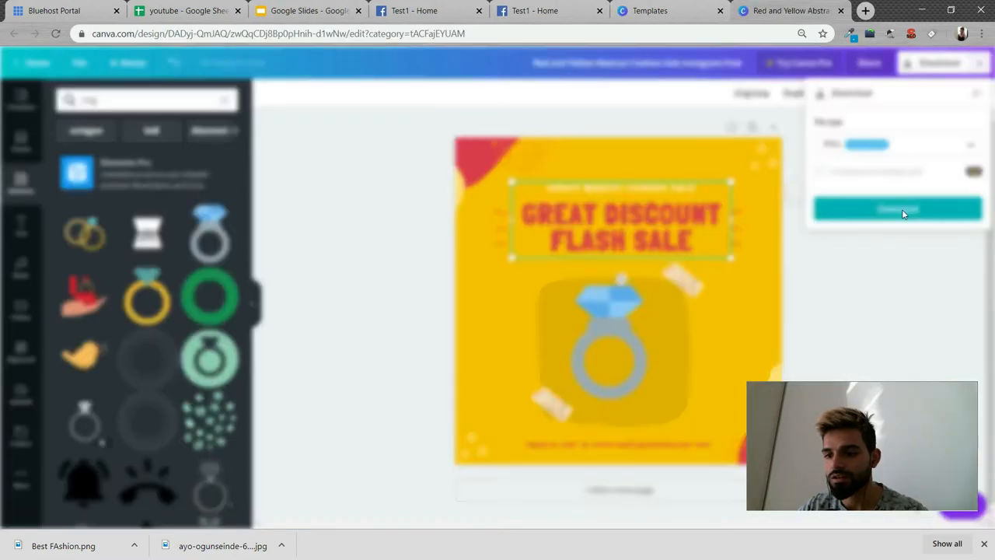
left_click(900, 210)
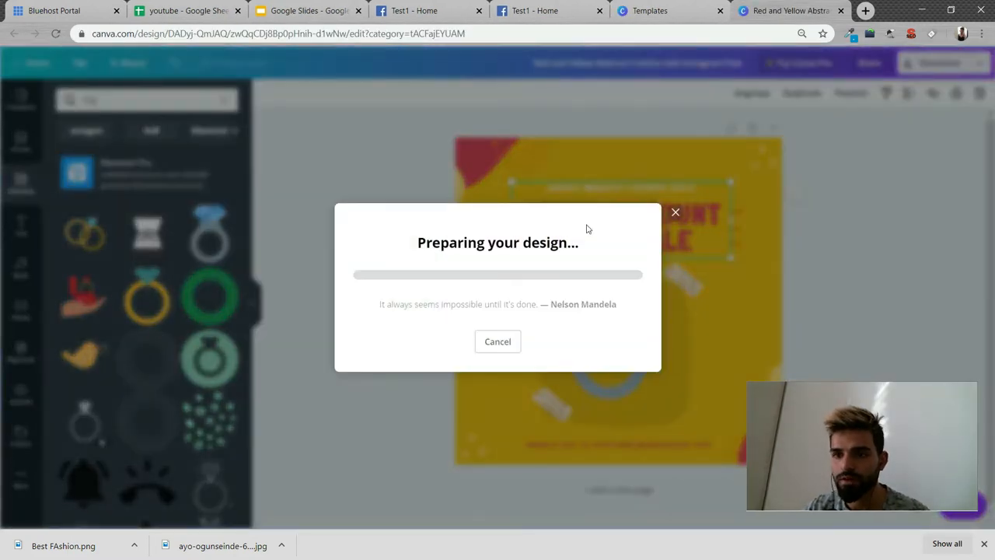
Return to the new post on the Test1 Facebook page and enter the text "New Offer Buy 1 Get 1 Free".
left_click(439, 8)
left_click_drag(75, 545, 450, 419)
left_click(388, 356)
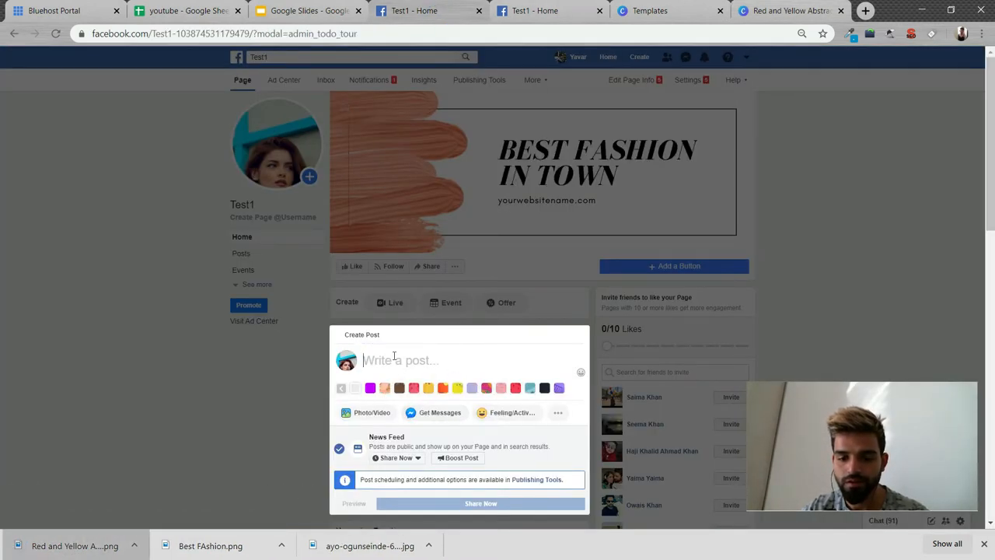
type("New Offe")
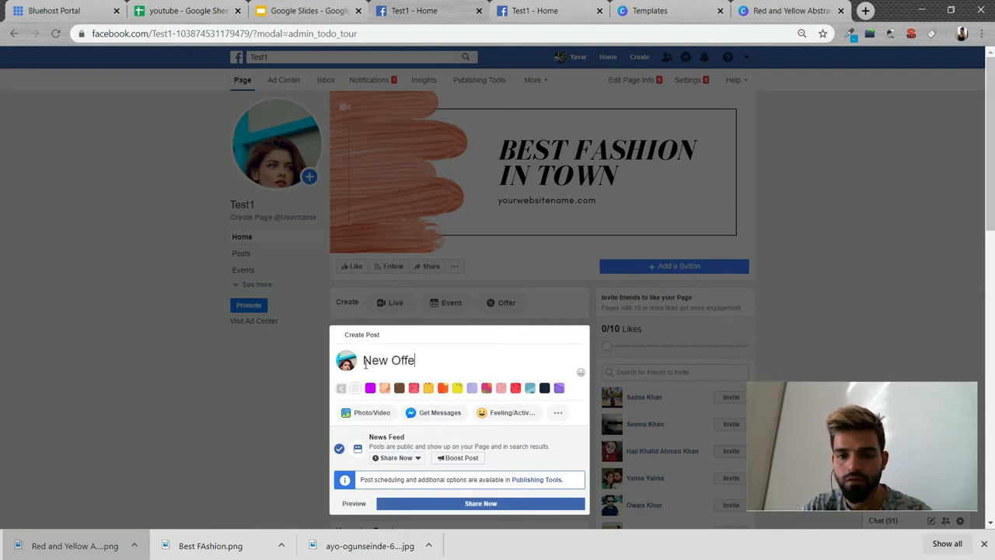
type("rBuy")
key("BackSpace")
key("BackSpace")
key("BackSpace")
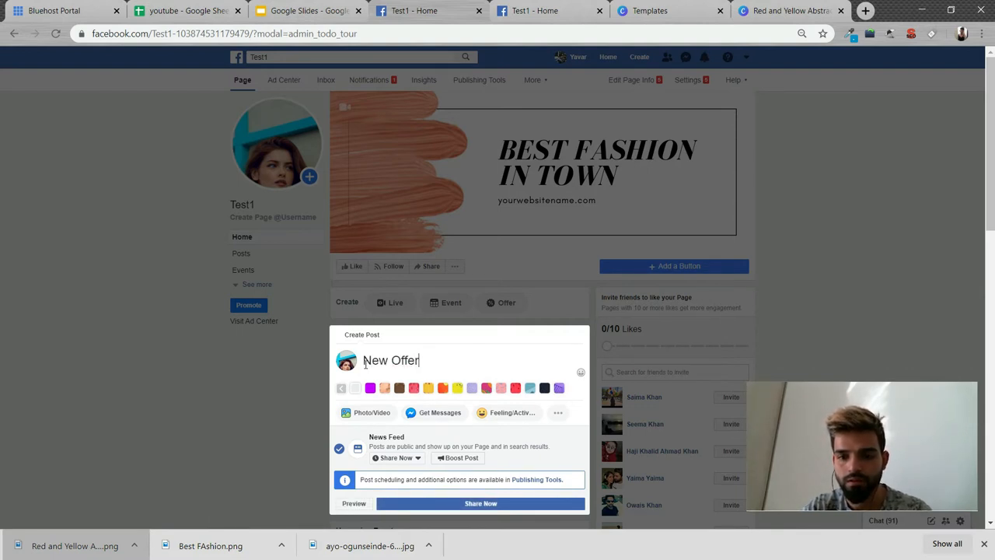
type("Buy 1 Ge")
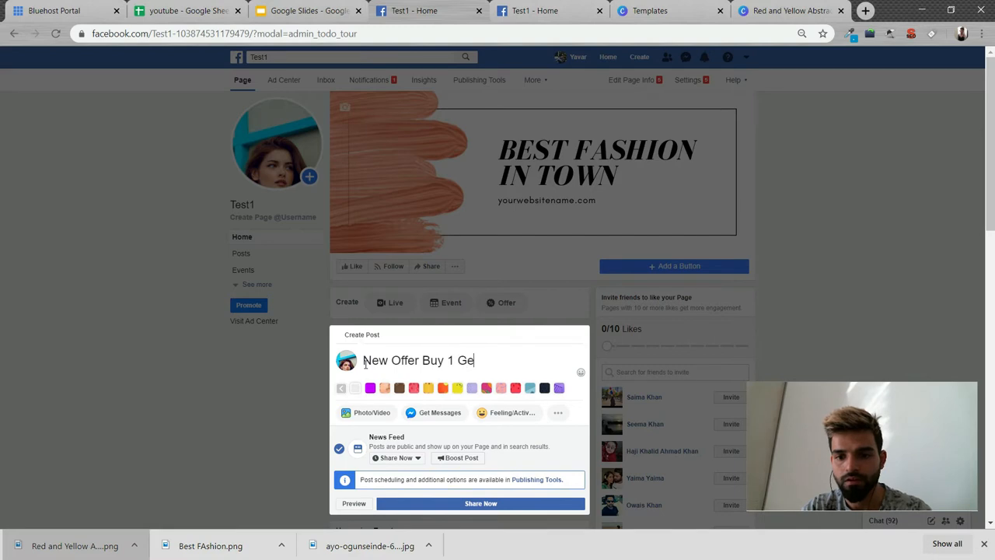
type("t 1 Free")
Upload the "Red and Yellow Abstract Fashion Sale" image from Downloads to the post.
scroll(254, 398, "down", 3)
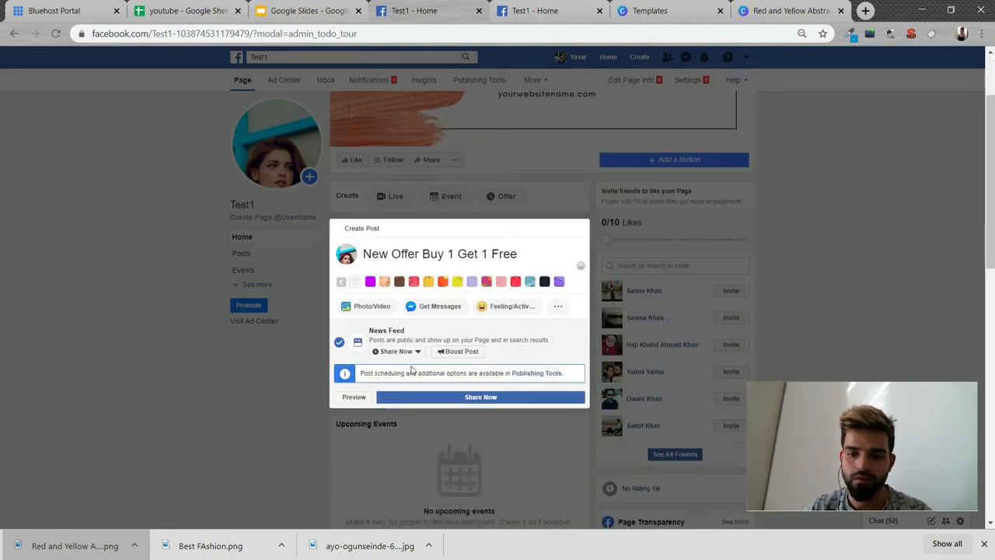
scroll(253, 398, "up", 3)
scroll(253, 398, "down", 3)
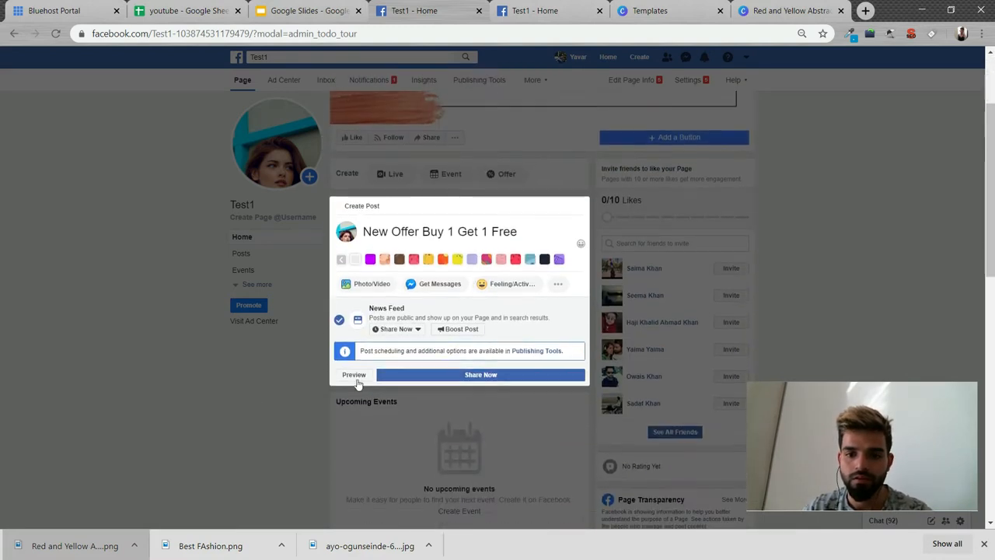
left_click(381, 283)
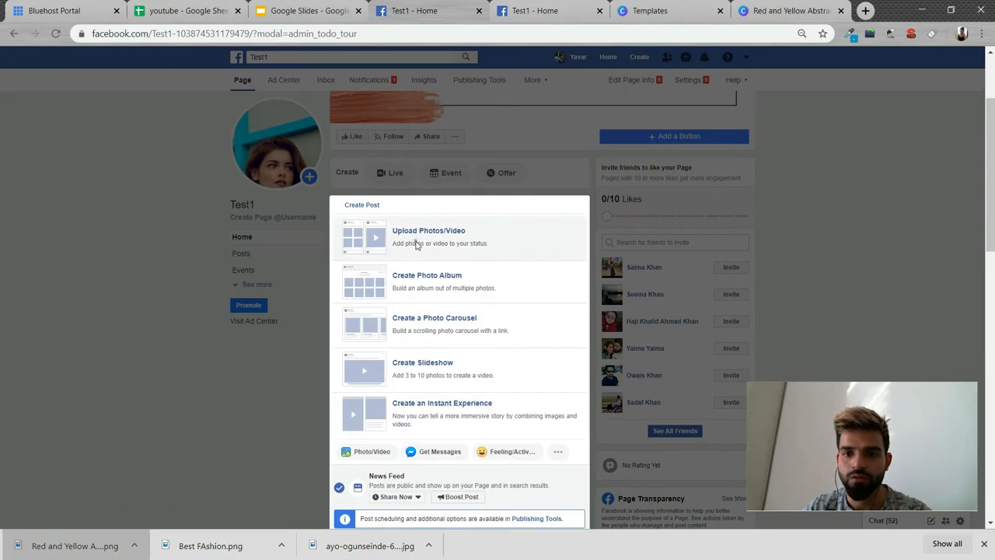
left_click(414, 241)
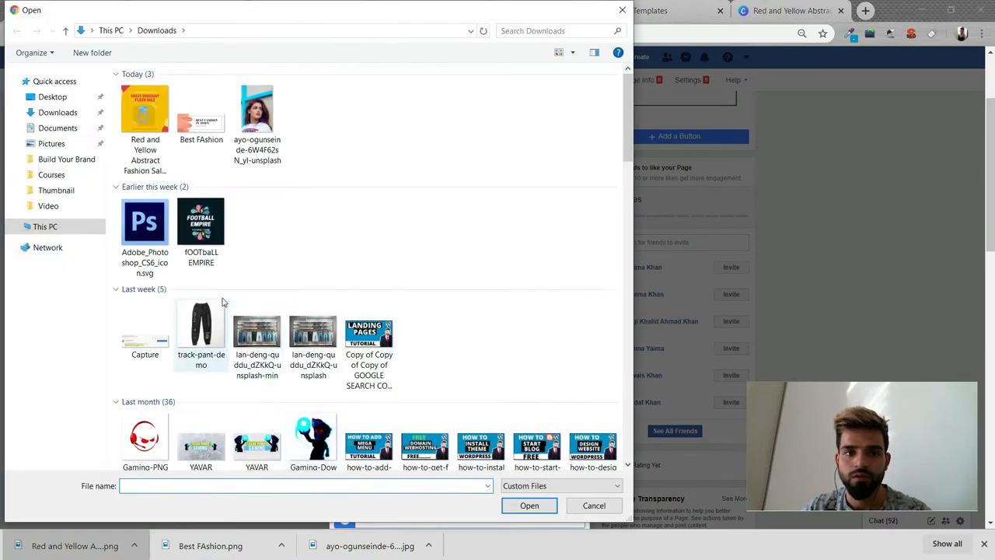
double_click(147, 109)
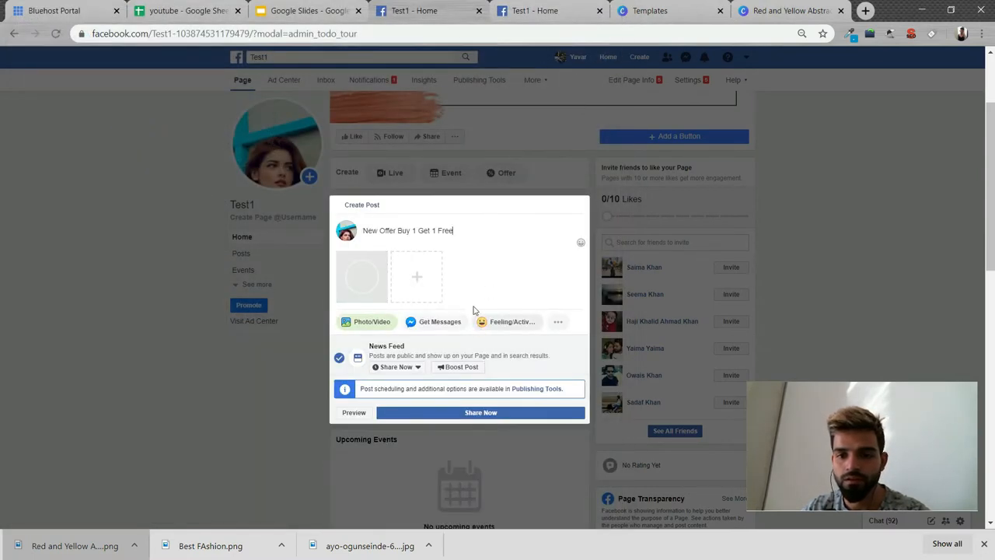
Share the post as a regular post instead of an offer and view it on the page.
left_click(470, 413)
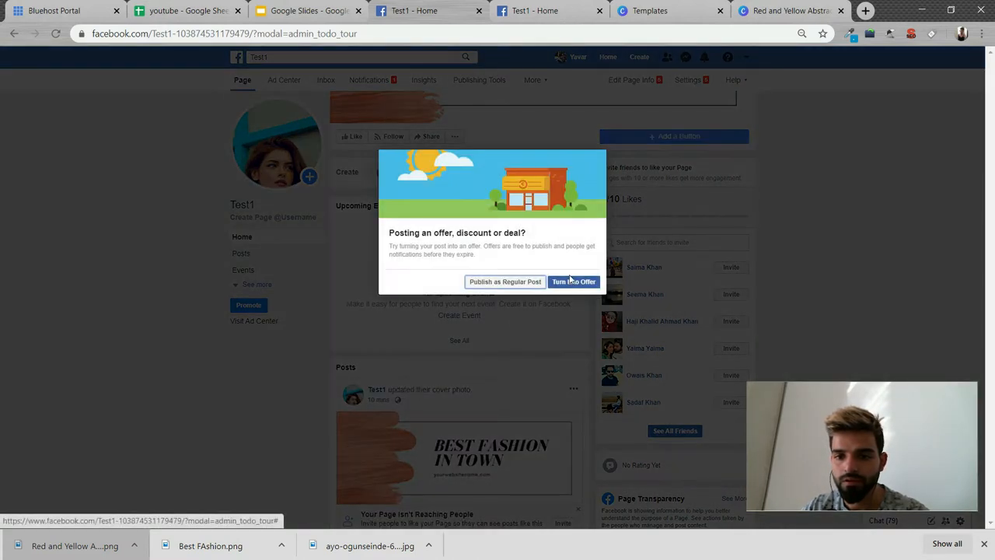
left_click(523, 291)
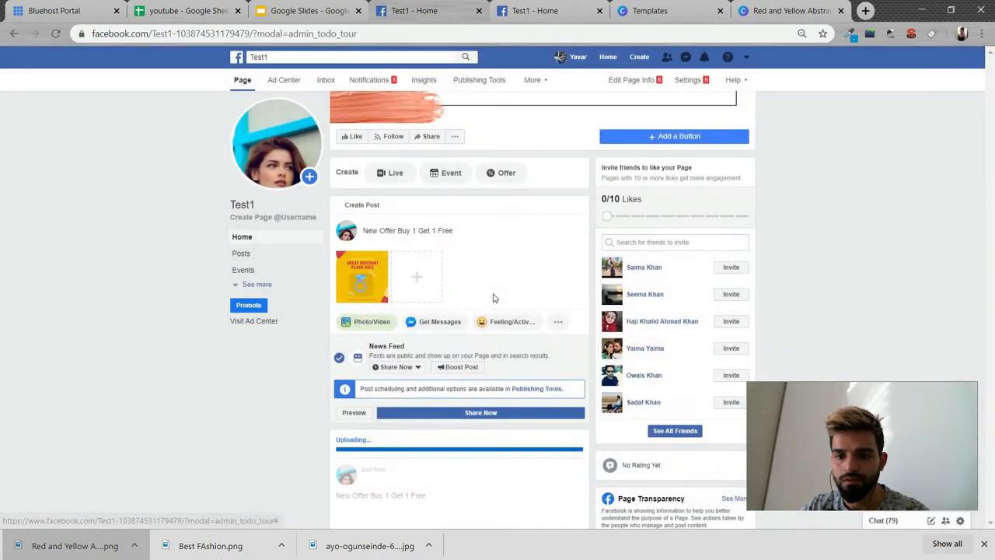
scroll(423, 331, "down", 3)
scroll(438, 272, "down", 2)
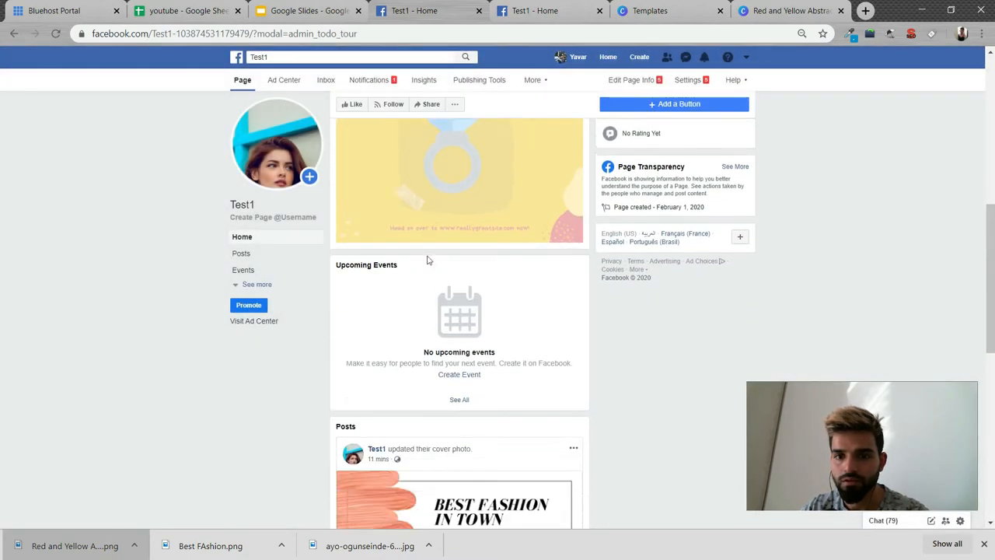
scroll(451, 295, "up", 5)
scroll(467, 326, "down", 2)
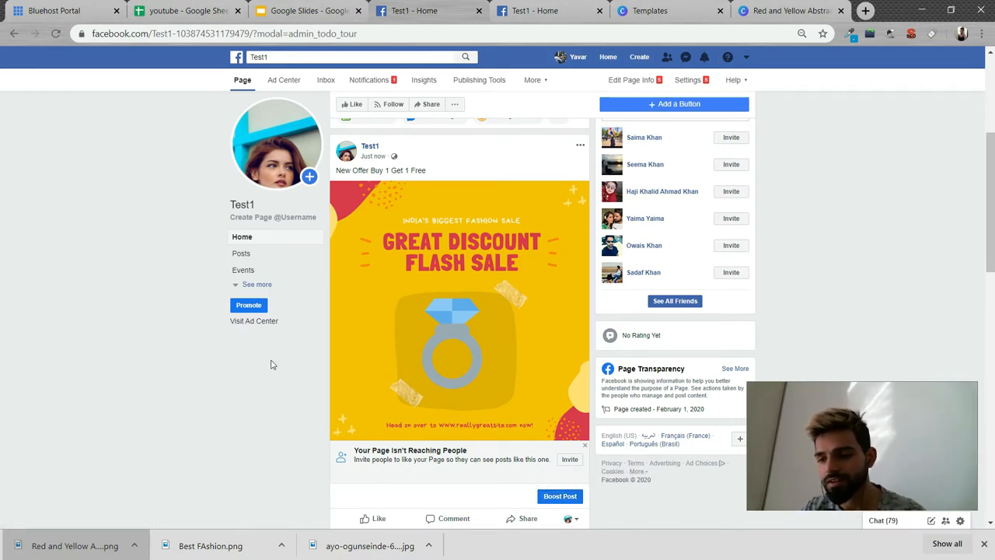
Open the Boost Post settings for the new flash sale post and look over the objectives.
left_click(579, 498)
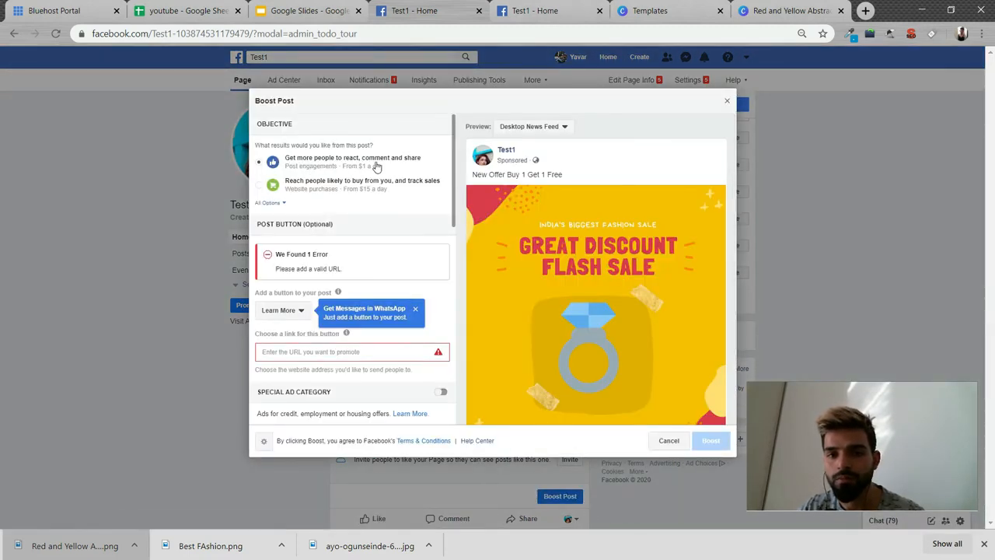
scroll(619, 271, "down", 1)
scroll(621, 269, "up", 1)
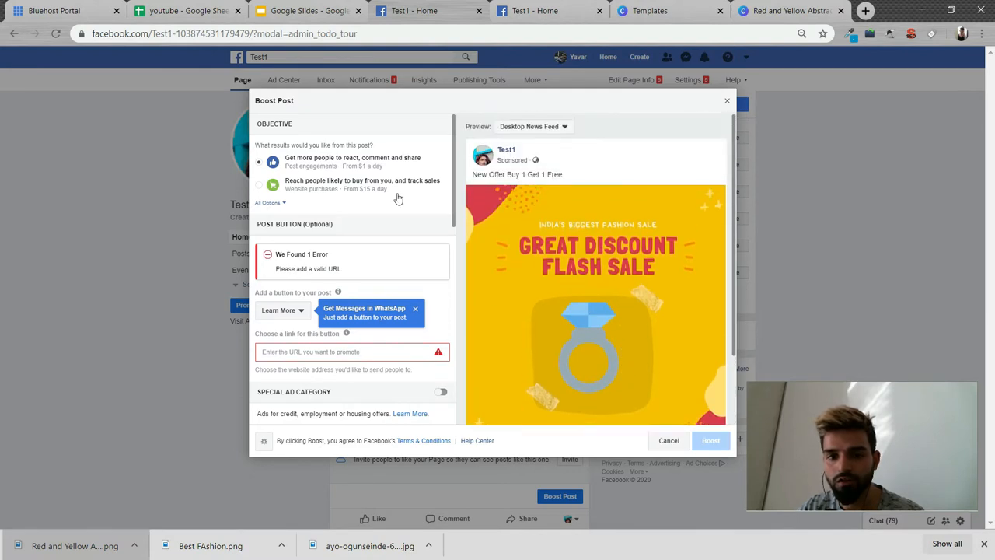
Try the boost objective "Reach people likely to buy from you, and track sales" and switch back to "Get more people to react, comment and share".
left_click(261, 190)
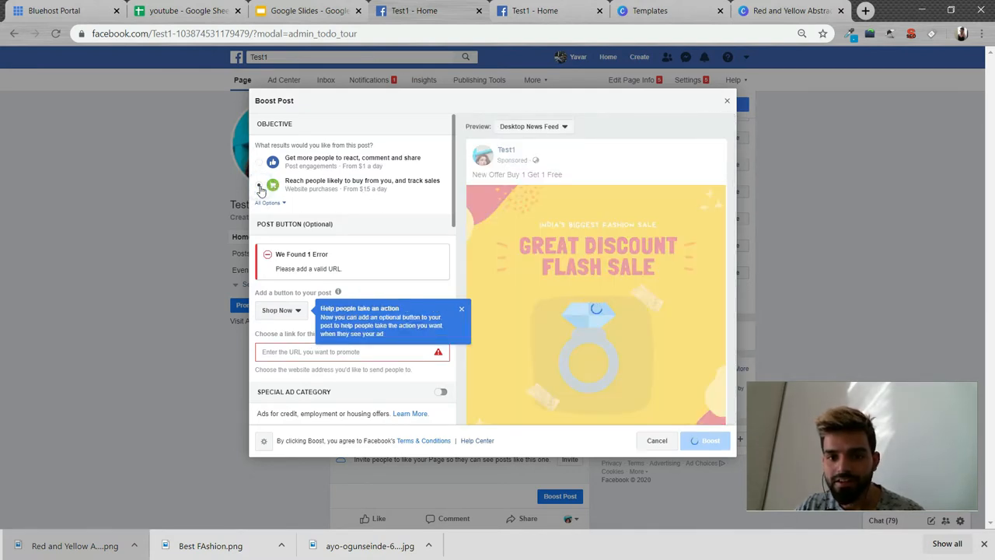
mouse_move(340, 293)
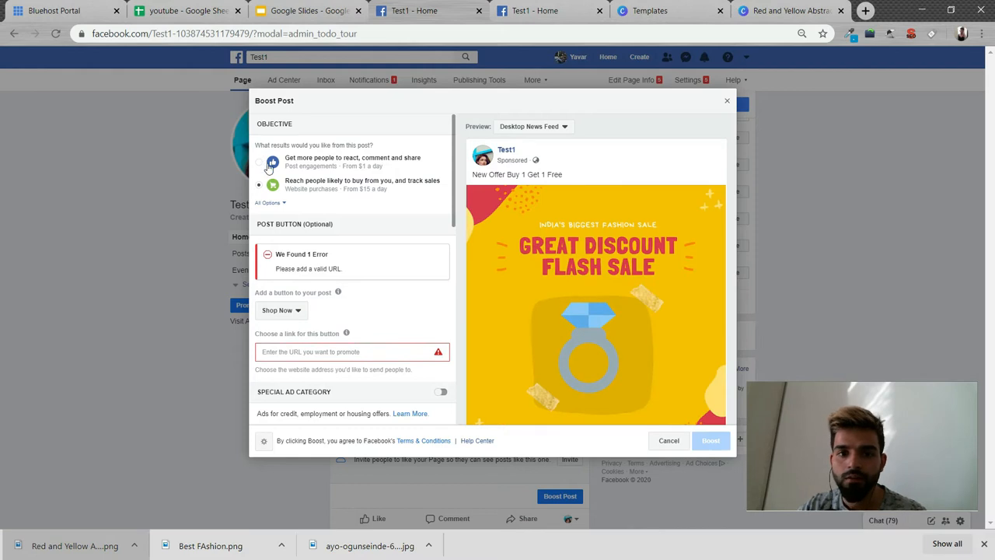
left_click(270, 164)
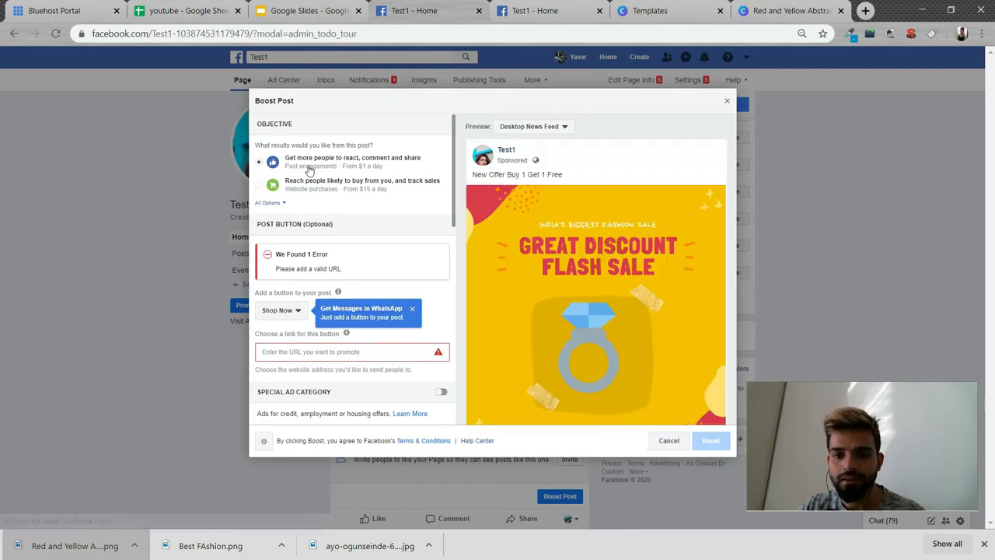
scroll(605, 307, "down", 2)
scroll(618, 318, "up", 2)
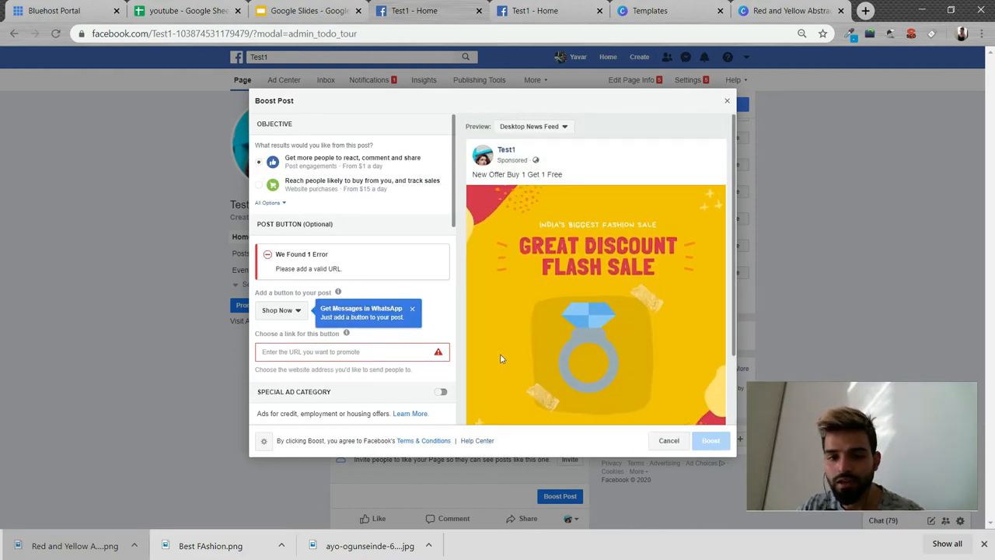
Create a new boost audience named "demo1" and set its gender to Women.
left_click(357, 355)
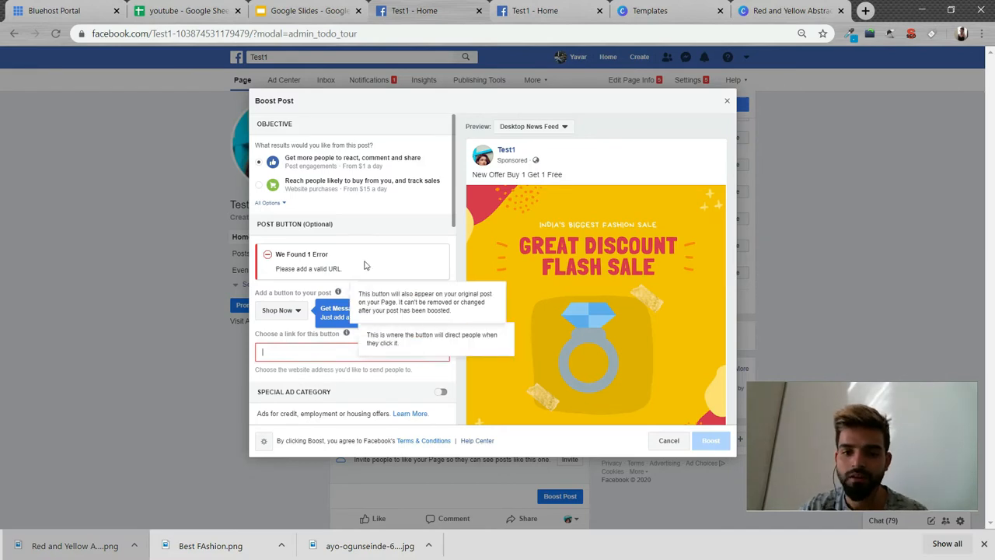
scroll(350, 272, "down", 5)
scroll(347, 232, "up", 2)
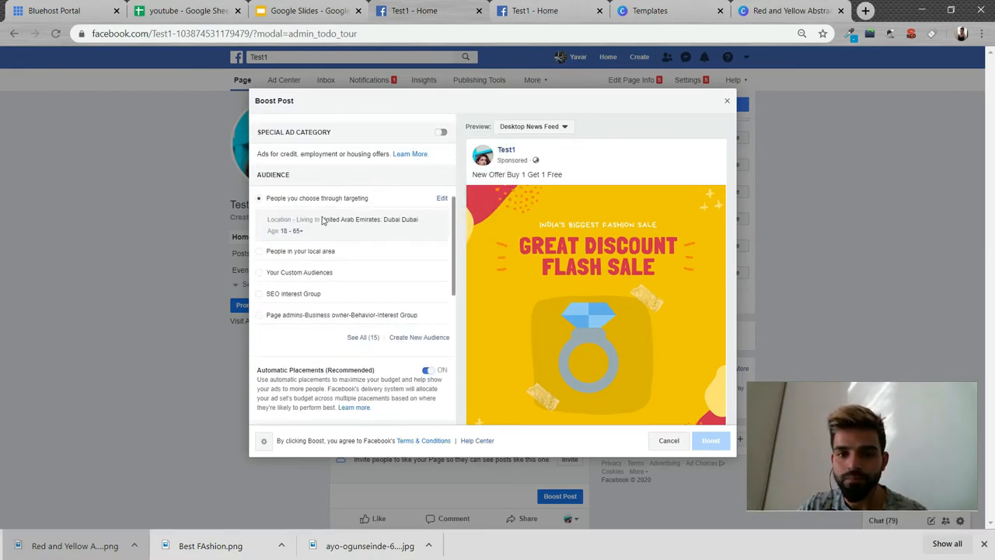
scroll(396, 237, "down", 2)
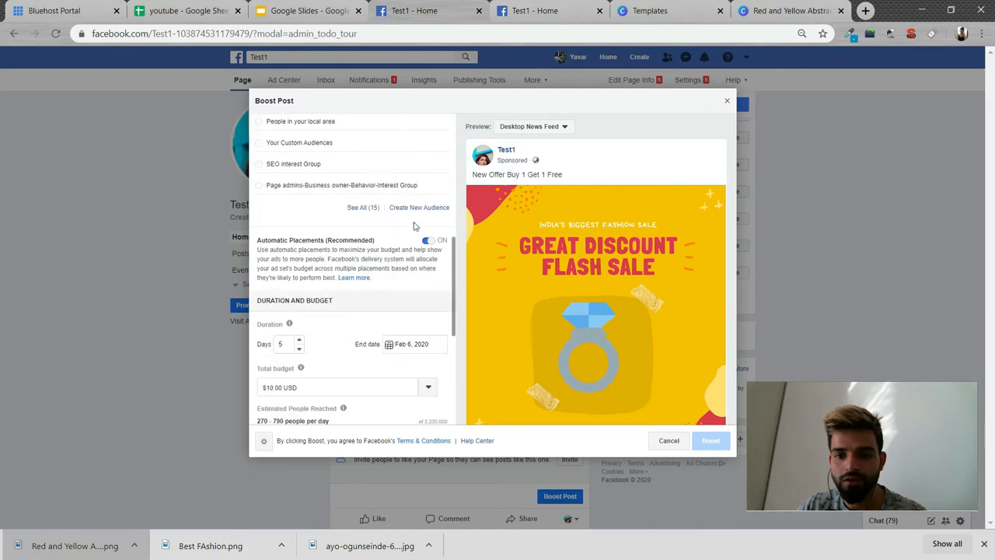
left_click(415, 208)
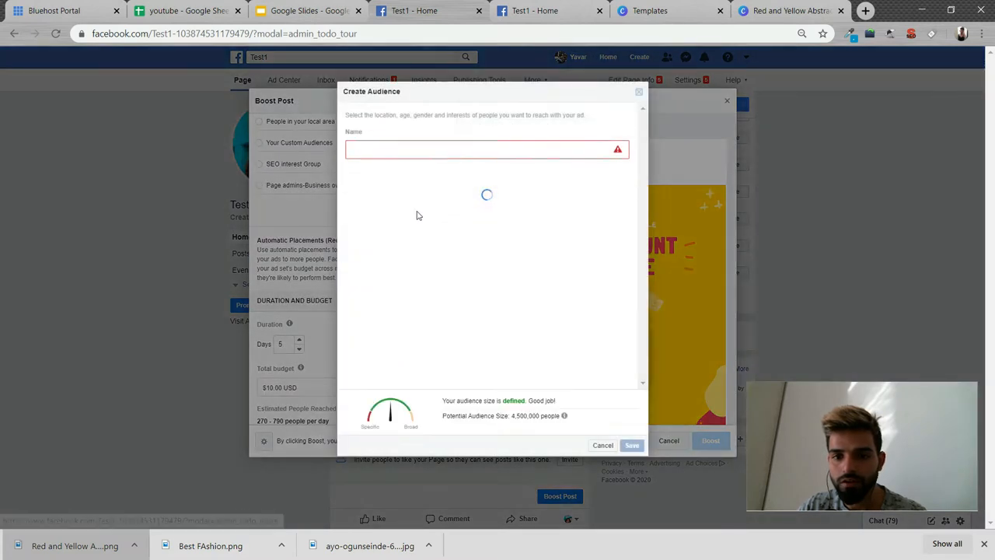
left_click(398, 147)
type("demo1")
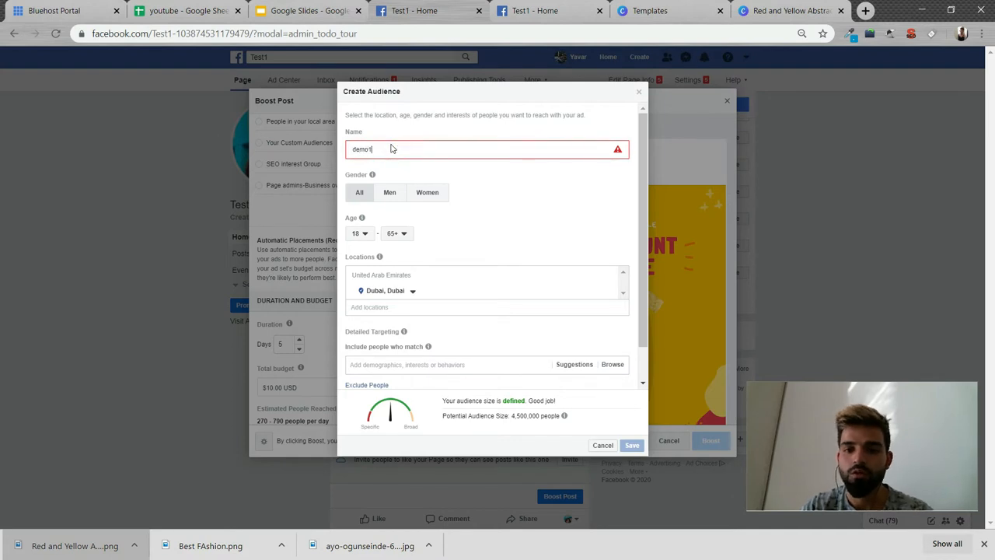
left_click(391, 193)
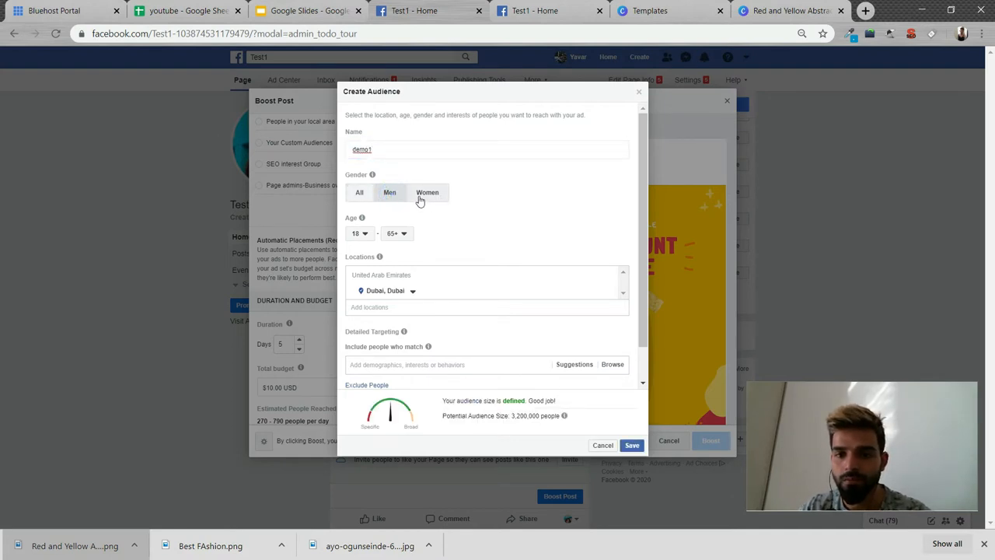
left_click(445, 197)
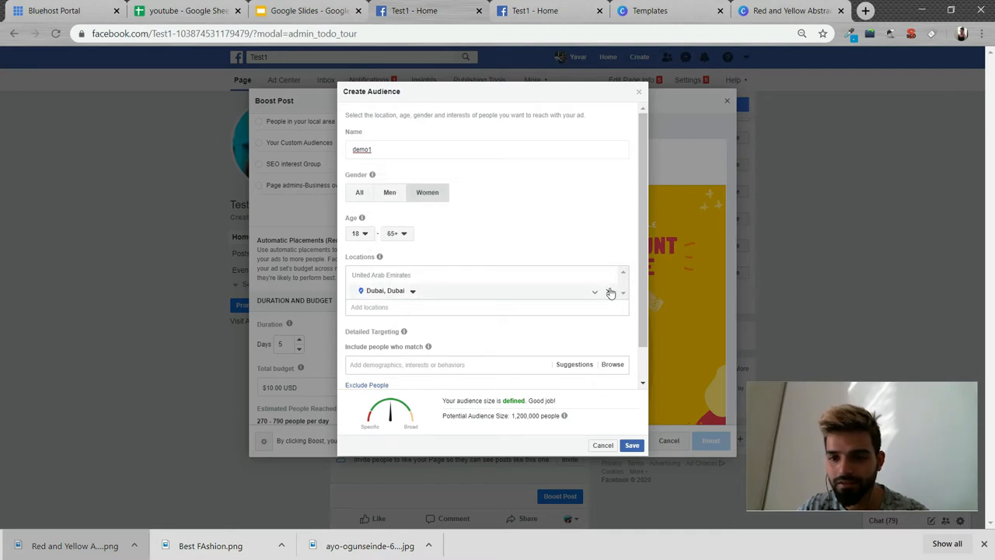
Replace the Dubai location of the new audience with the country United Kingdom.
left_click(611, 290)
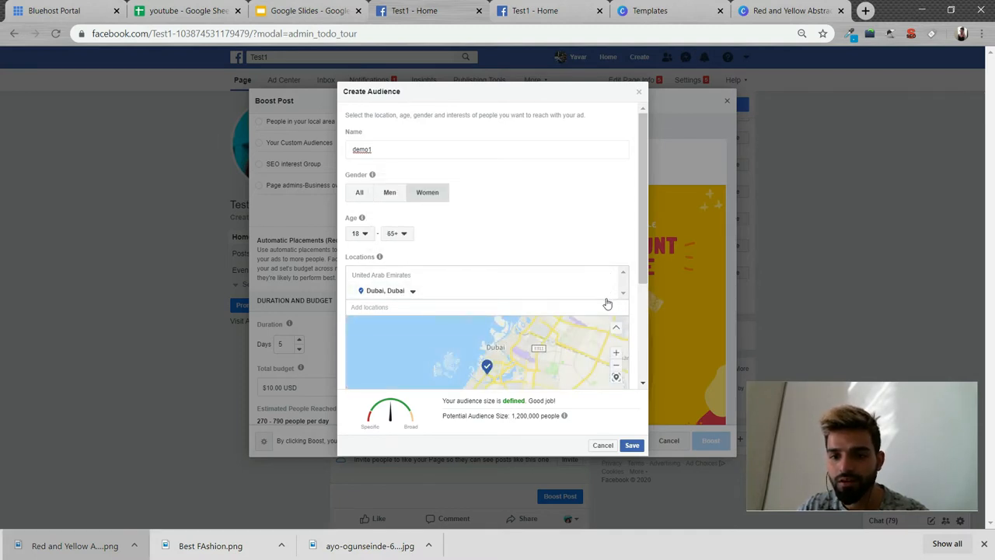
left_click(610, 292)
left_click(397, 314)
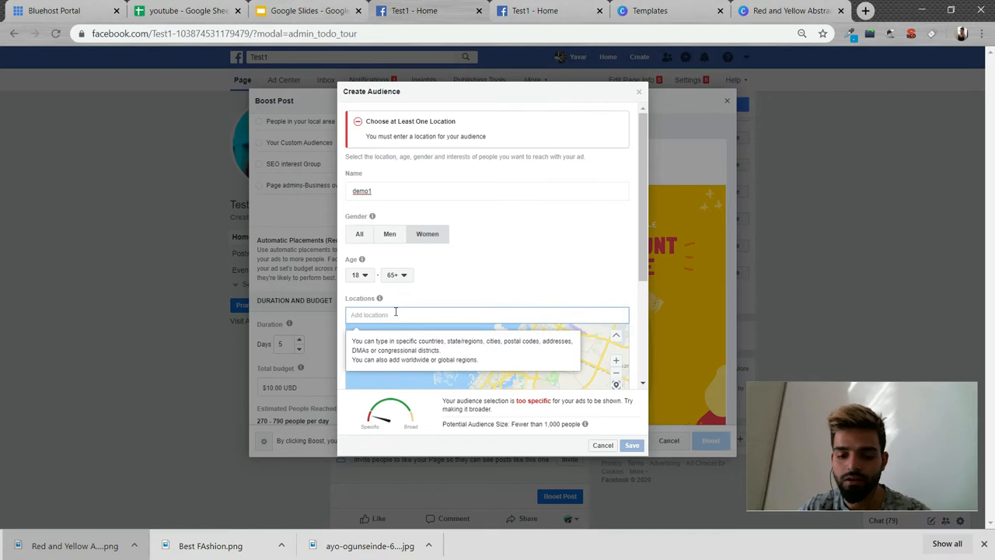
type("usa")
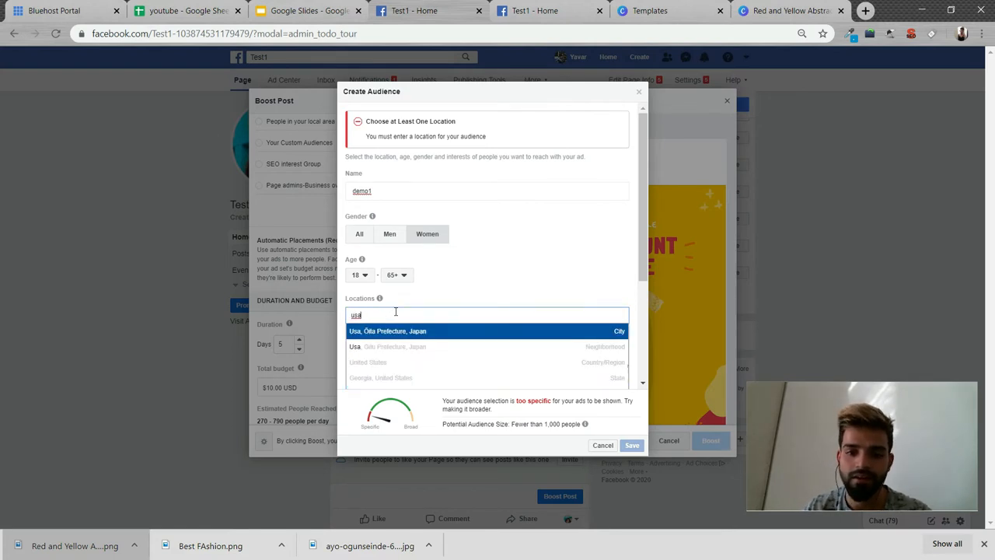
type("united")
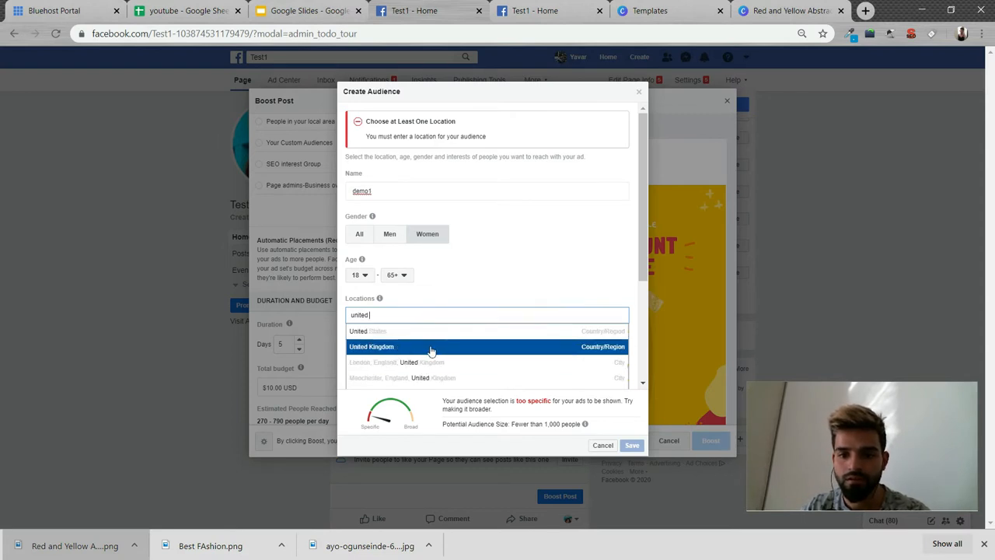
left_click(446, 346)
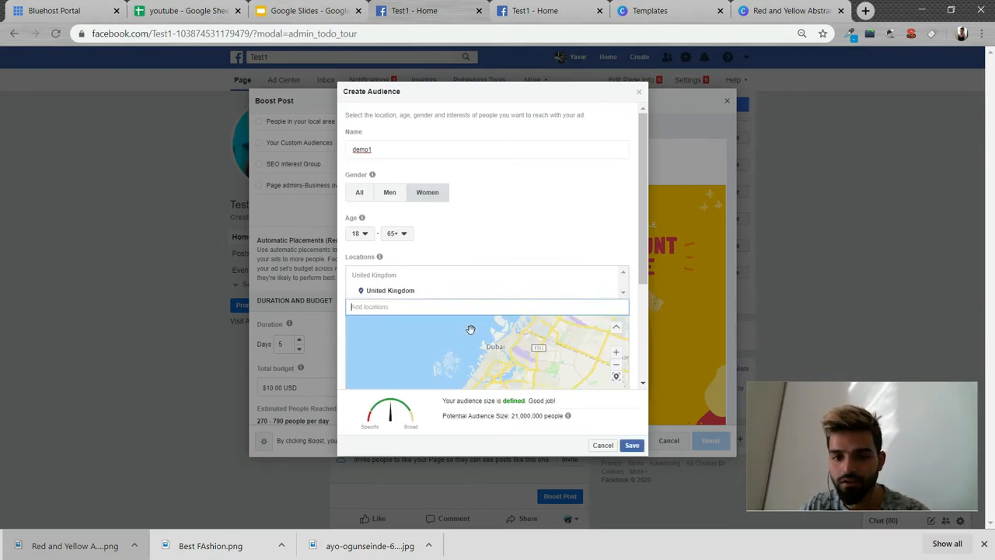
Remove United Kingdom from the audience locations and add Ireland instead.
scroll(555, 346, "down", 3)
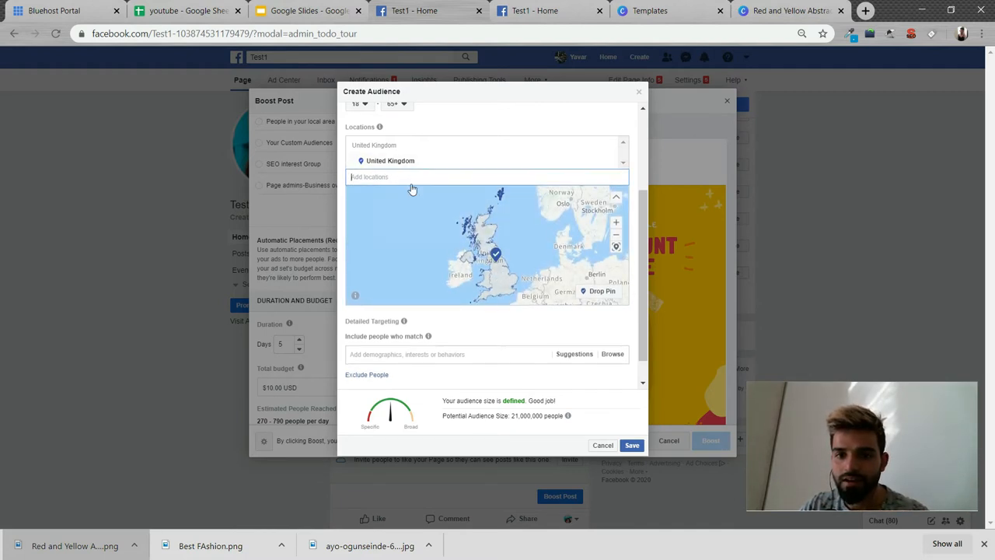
left_click(611, 161)
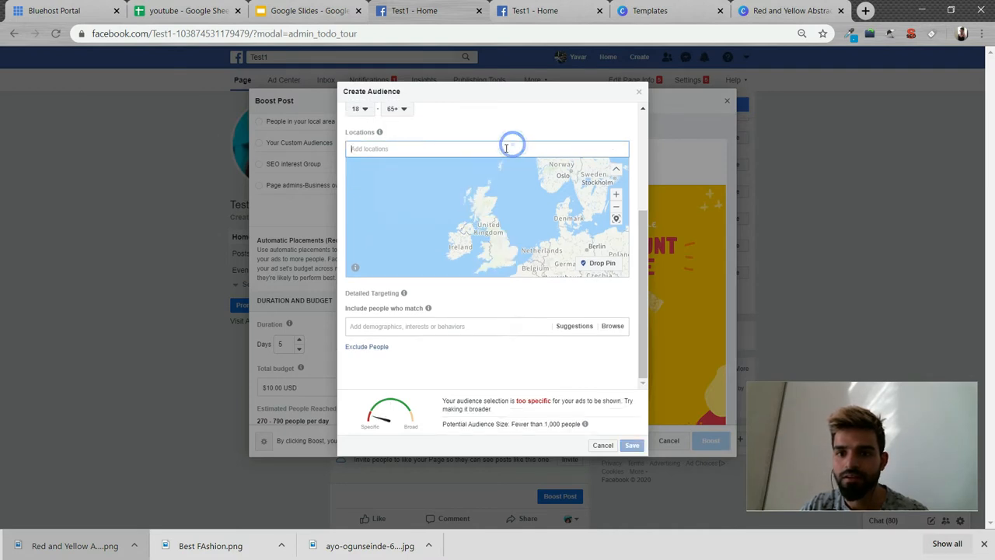
type("i")
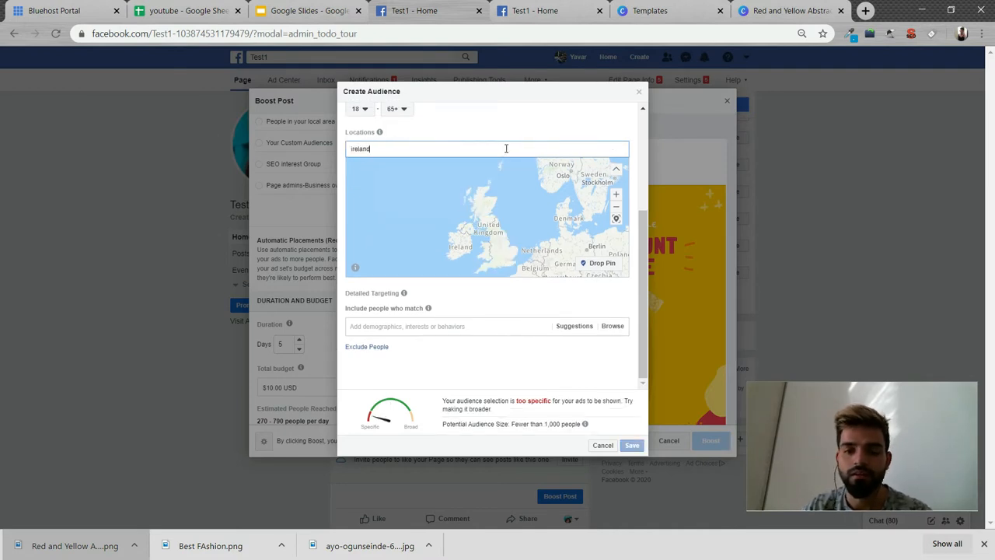
type("reland")
left_click(455, 165)
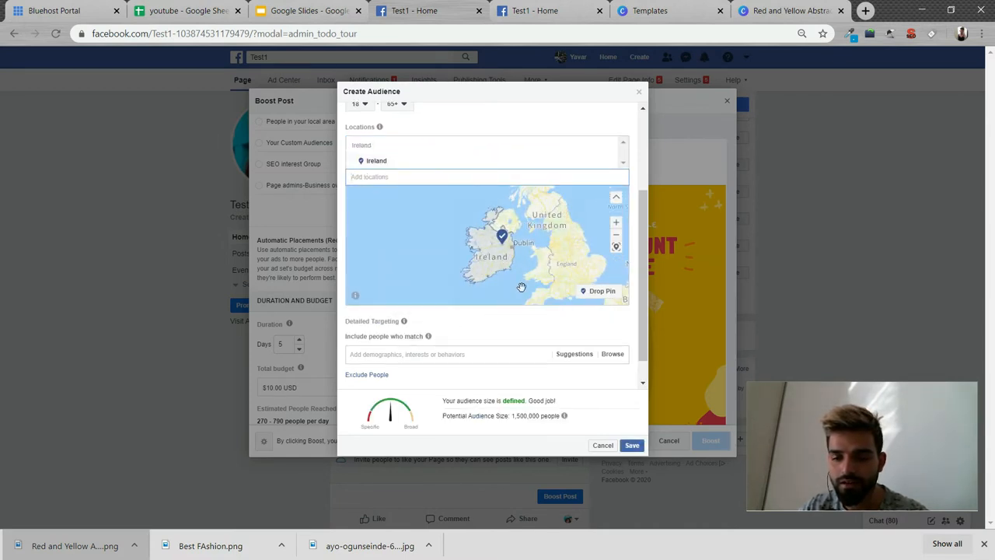
Include the Jewelry interest in the detailed targeting, check the potential audience size and cancel the new audience.
left_click(462, 354)
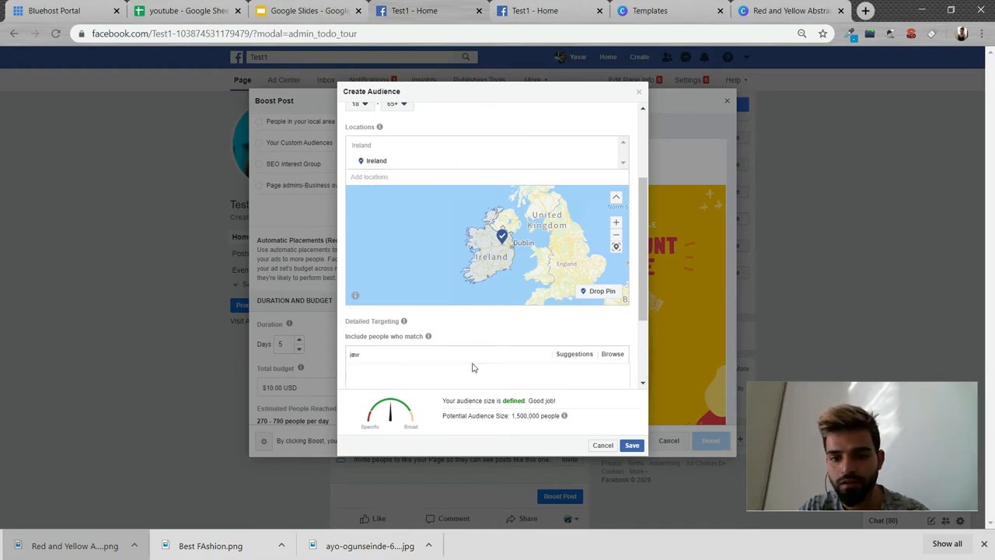
type("jew")
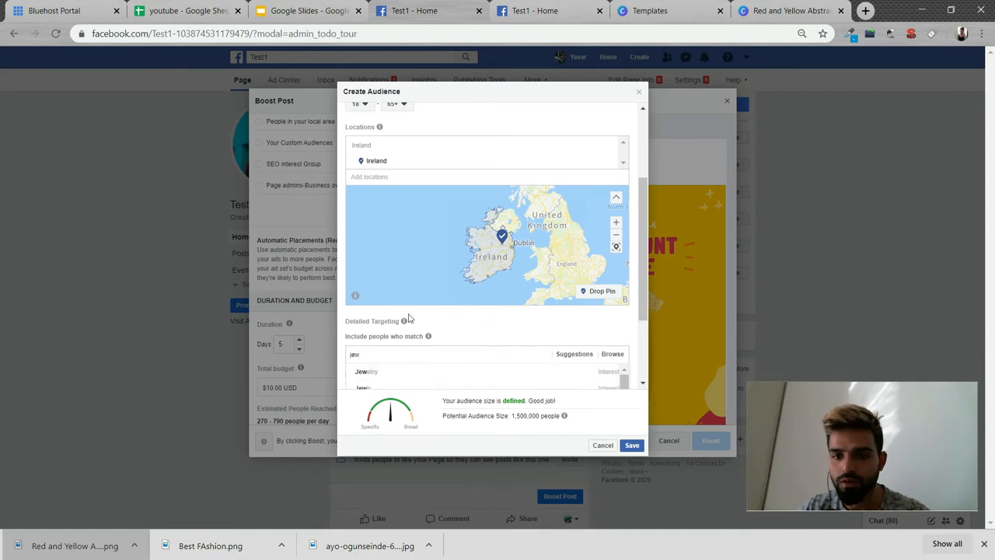
left_click(428, 370)
scroll(555, 295, "down", 2)
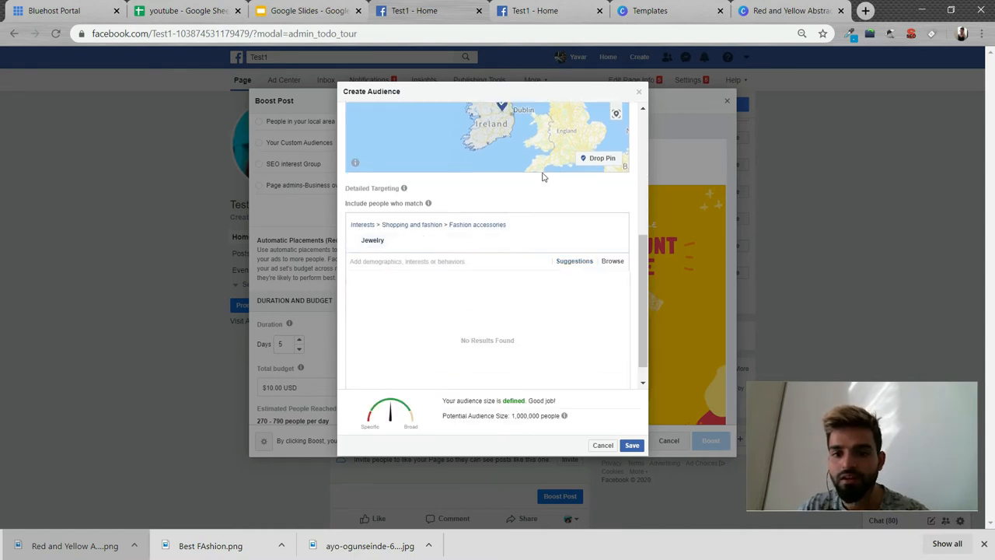
left_click_drag(504, 415, 553, 417)
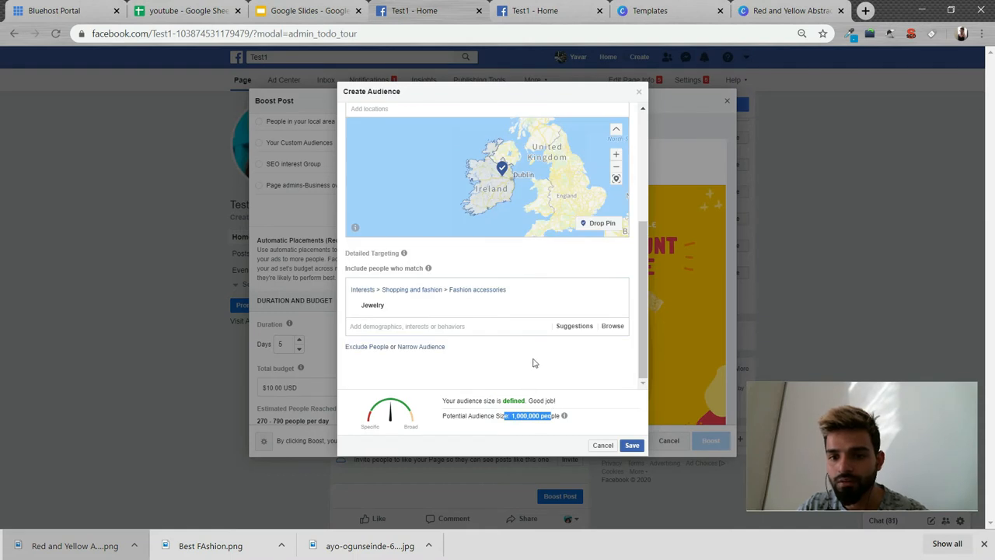
left_click(603, 446)
Look over the boost's duration, end date, total budget, estimated reach and payment settings, and cancel the boost.
scroll(322, 274, "down", 2)
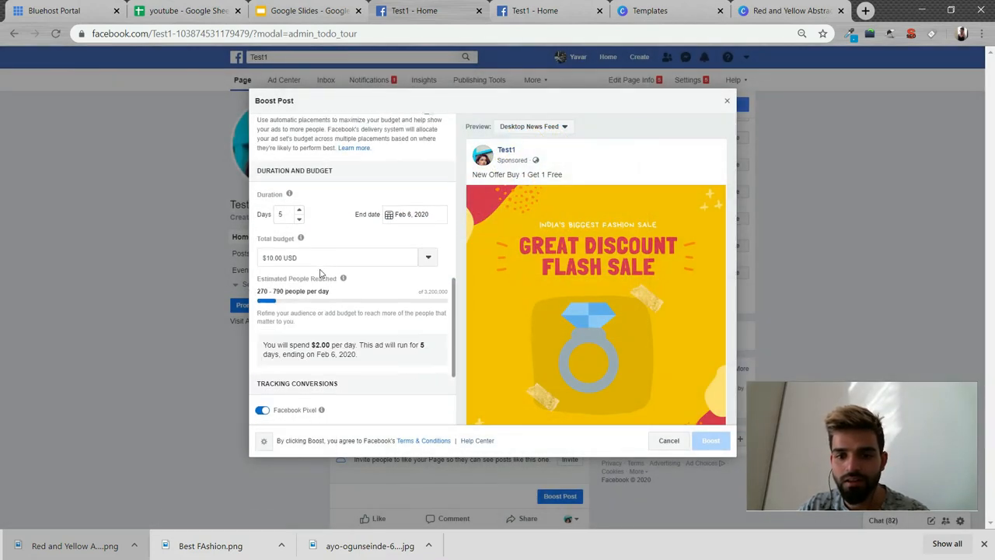
double_click(283, 215)
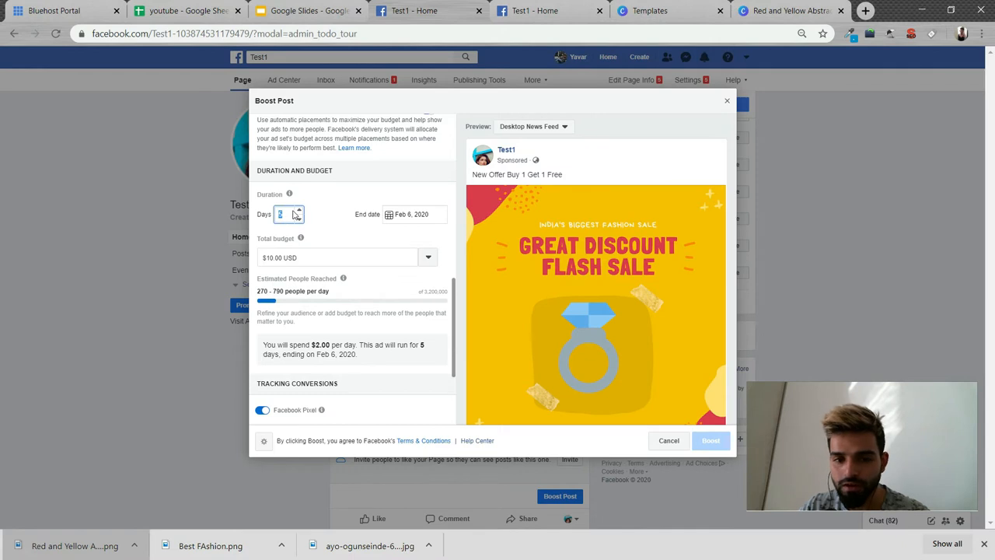
left_click(401, 221)
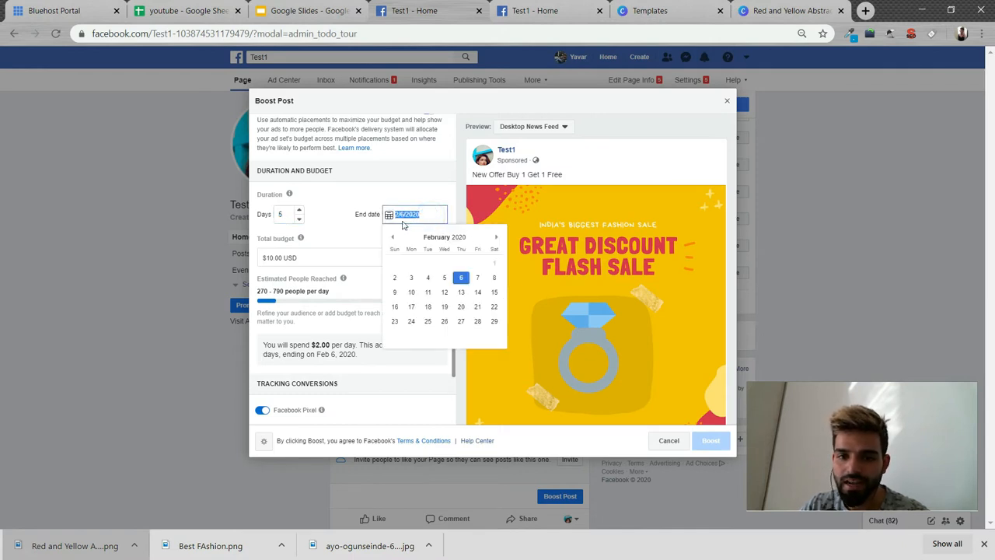
left_click(316, 257)
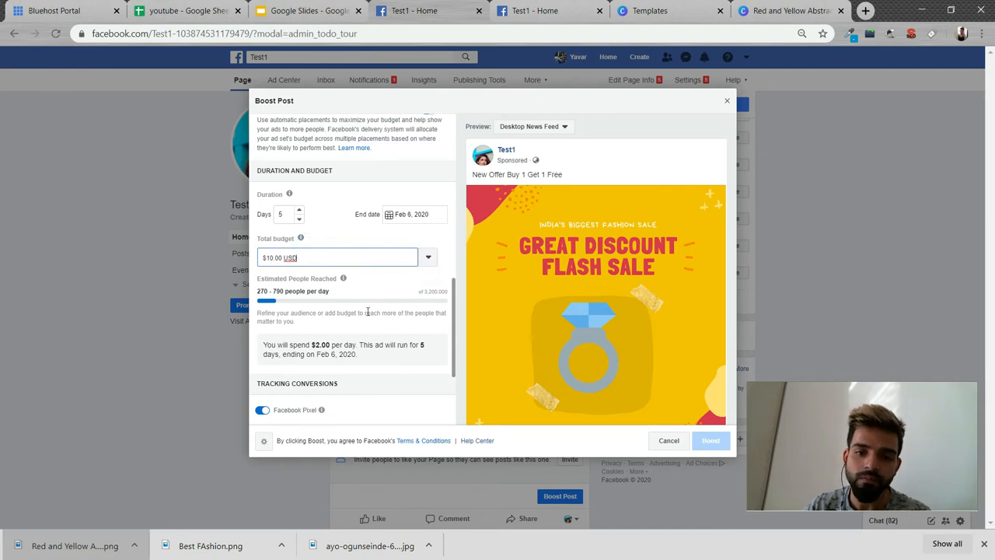
left_click_drag(260, 303, 390, 321)
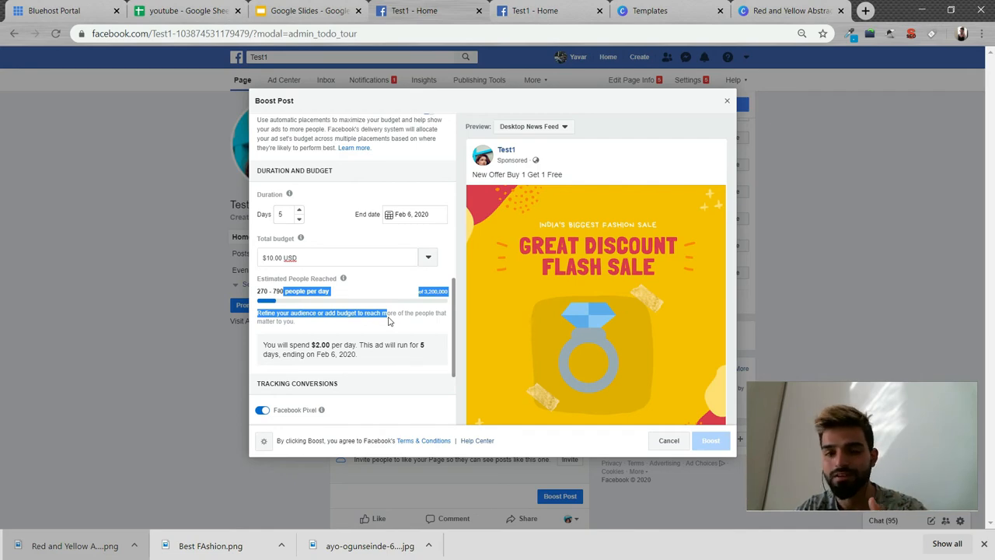
scroll(358, 314, "down", 2)
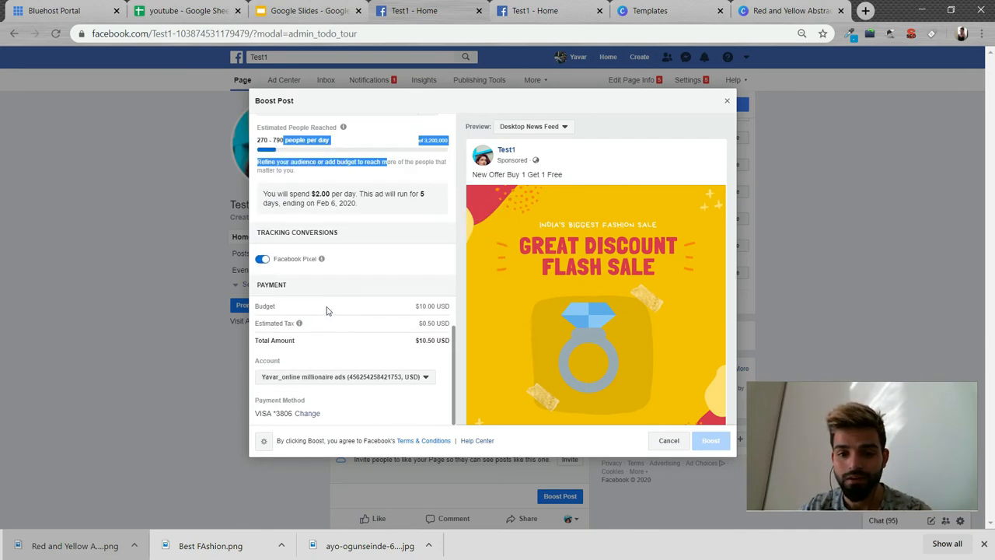
scroll(138, 299, "up", 6)
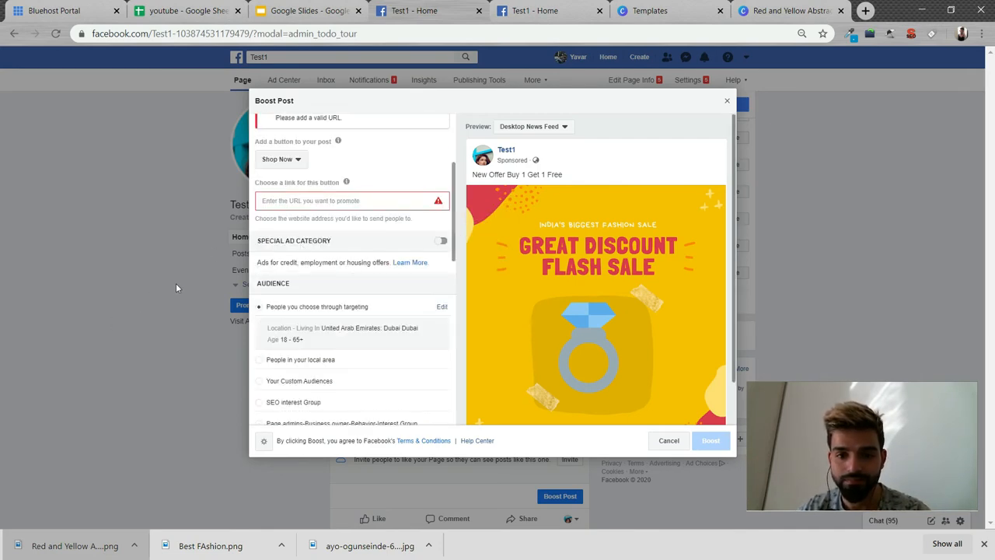
left_click(665, 439)
left_click(533, 254)
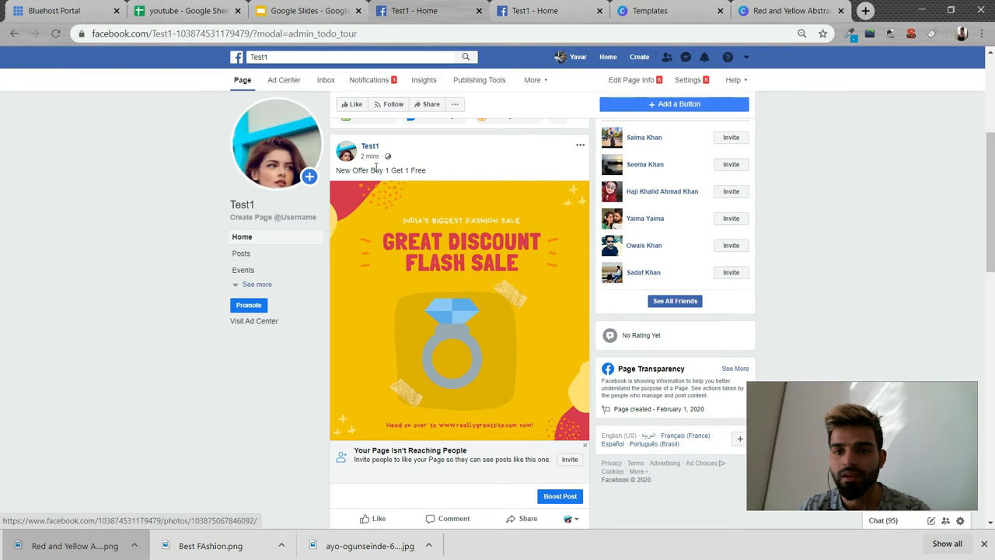
Open the page's Ad Center and start a new ad with the "Promote Your Page" goal.
left_click(293, 83)
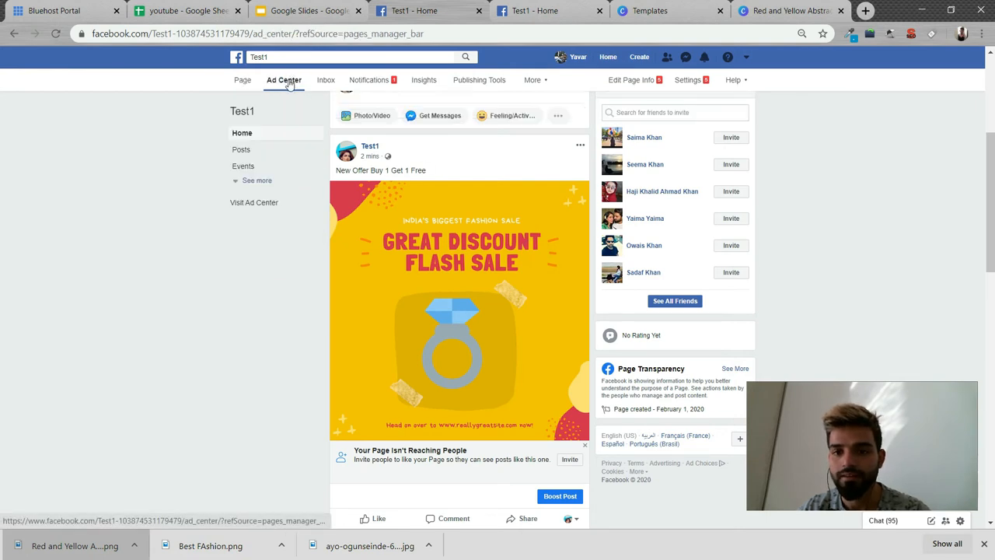
scroll(490, 190, "down", 2)
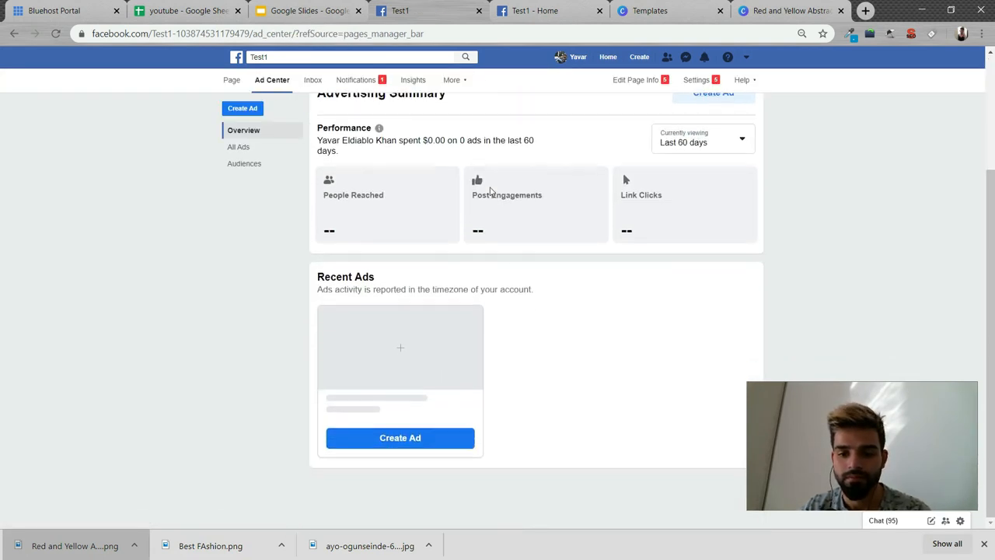
left_click(364, 439)
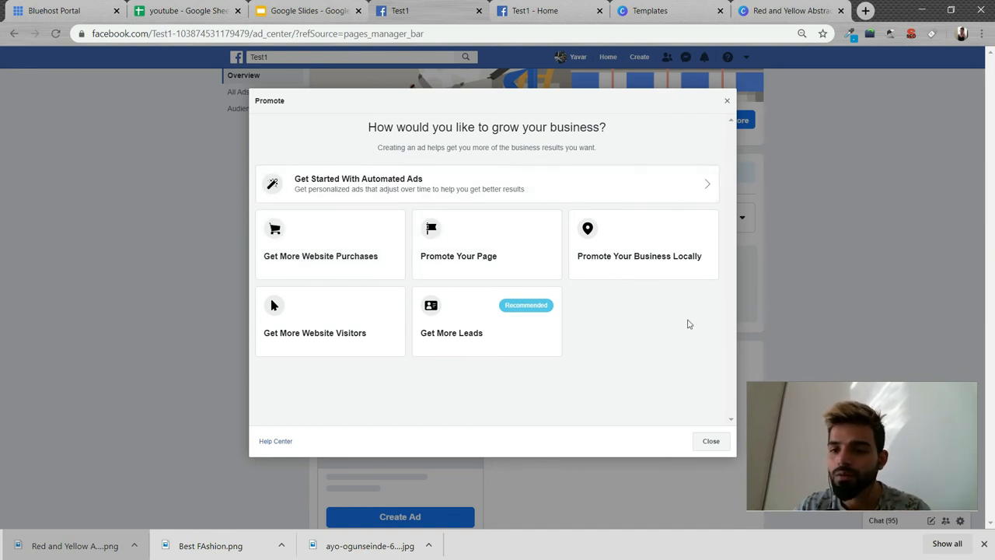
left_click(486, 234)
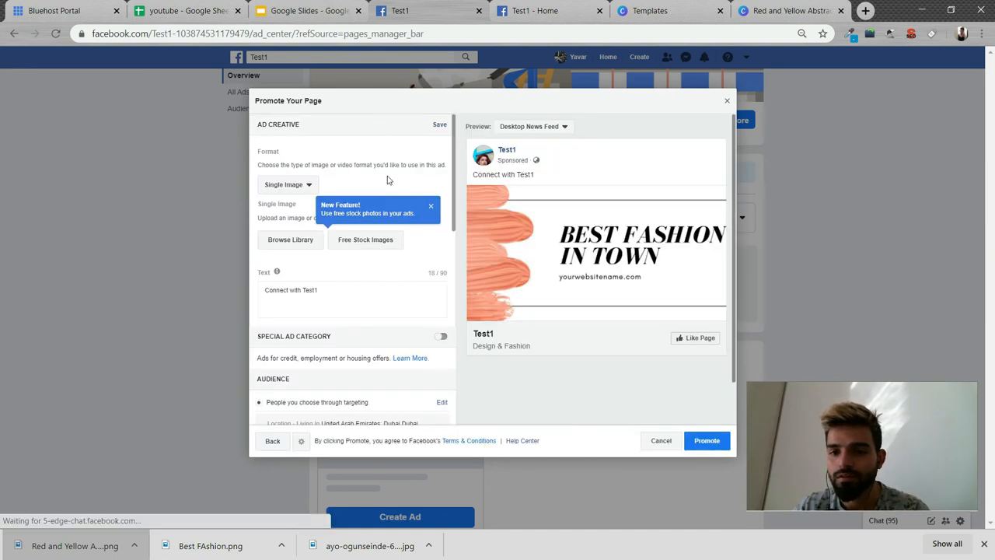
Check the available ad formats and replace the ad text with 'do you love fachion then "LIKE" this page !'.
left_click(289, 187)
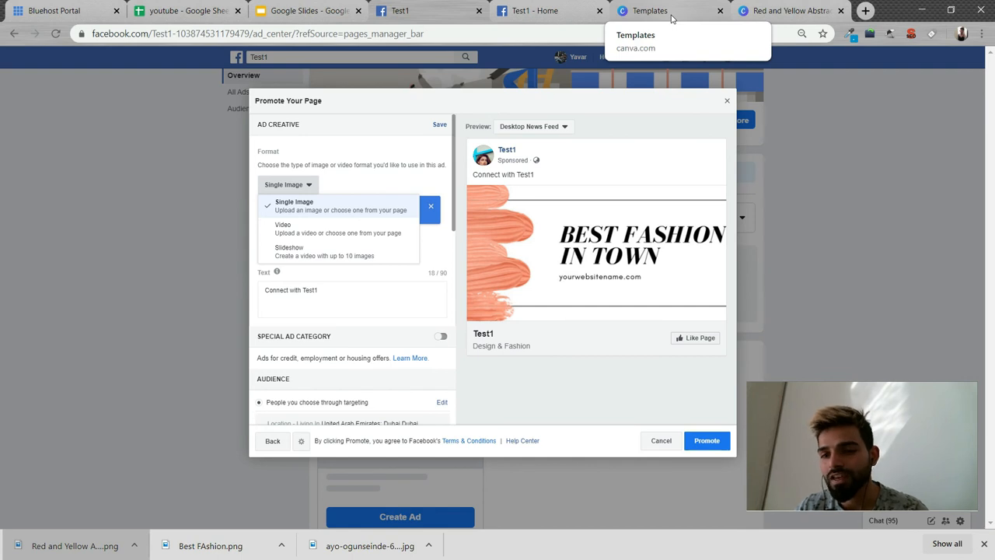
left_click(410, 170)
scroll(346, 297, "down", 2)
left_click_drag(341, 167, 159, 118)
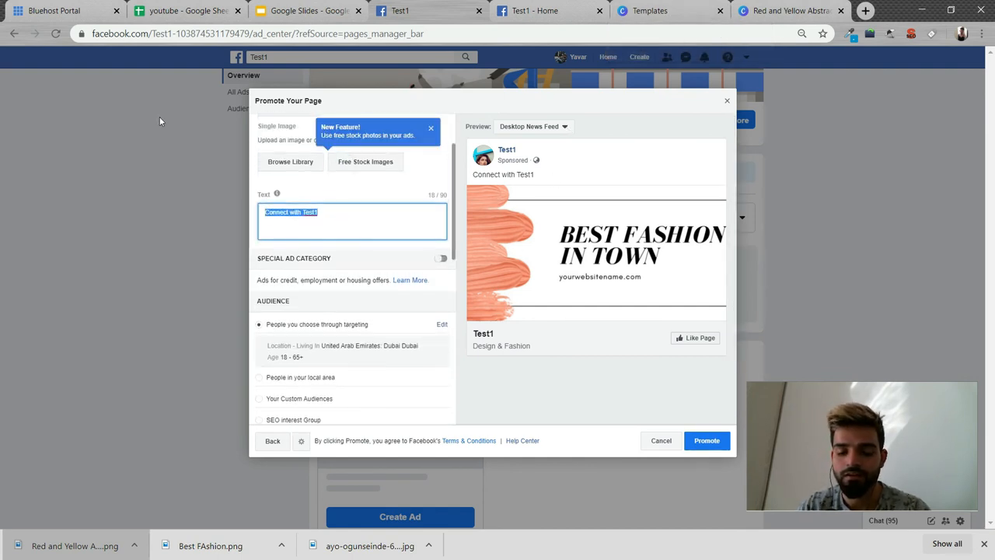
type("Click")
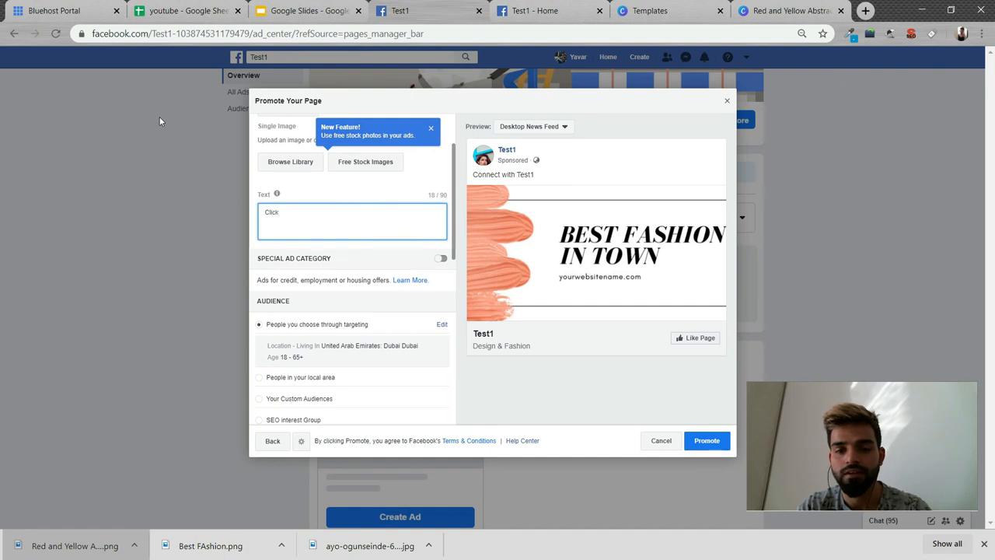
key("BackSpace")
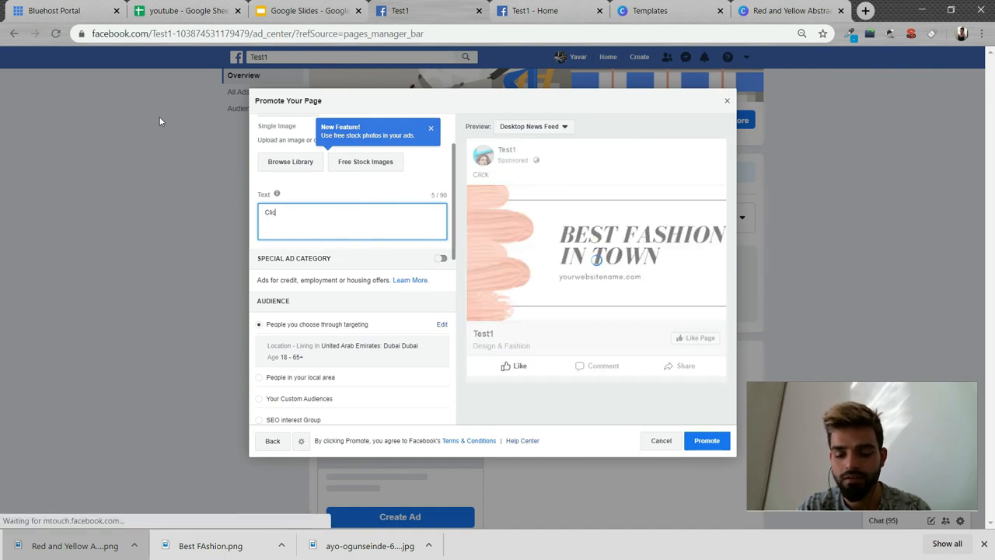
key("BackSpace")
key("BackSpace")
key("BackSpace")
key("BackSpace")
type("do you")
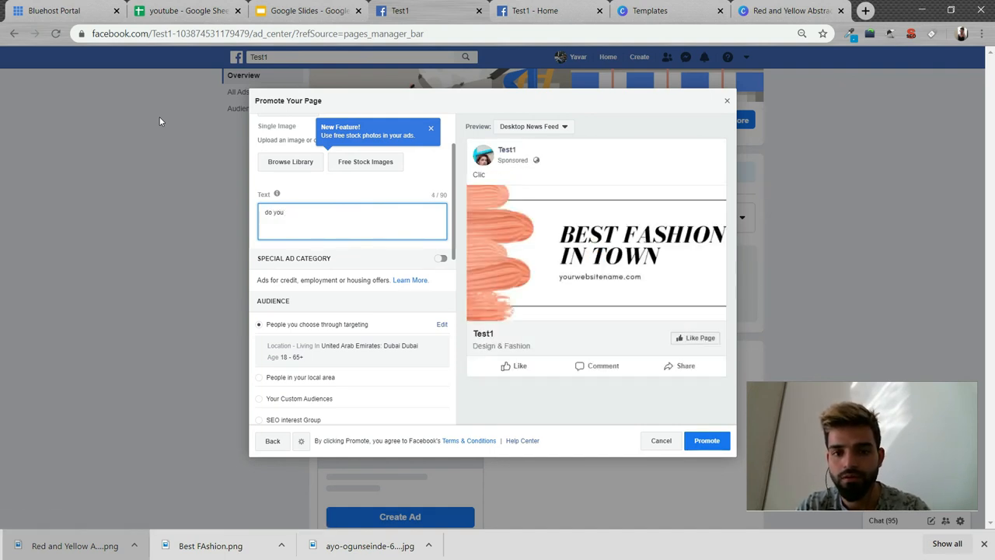
type(" ove fashi")
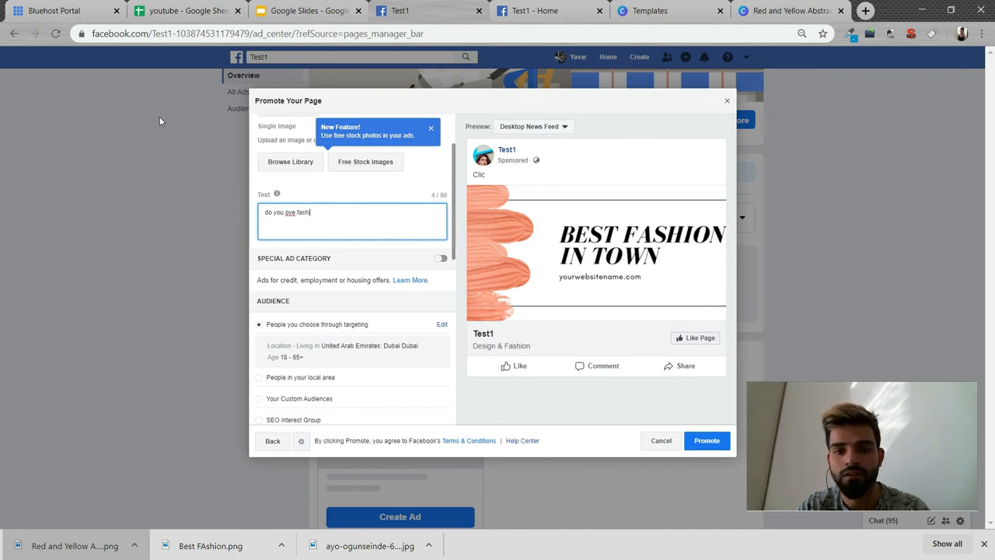
type("on ++")
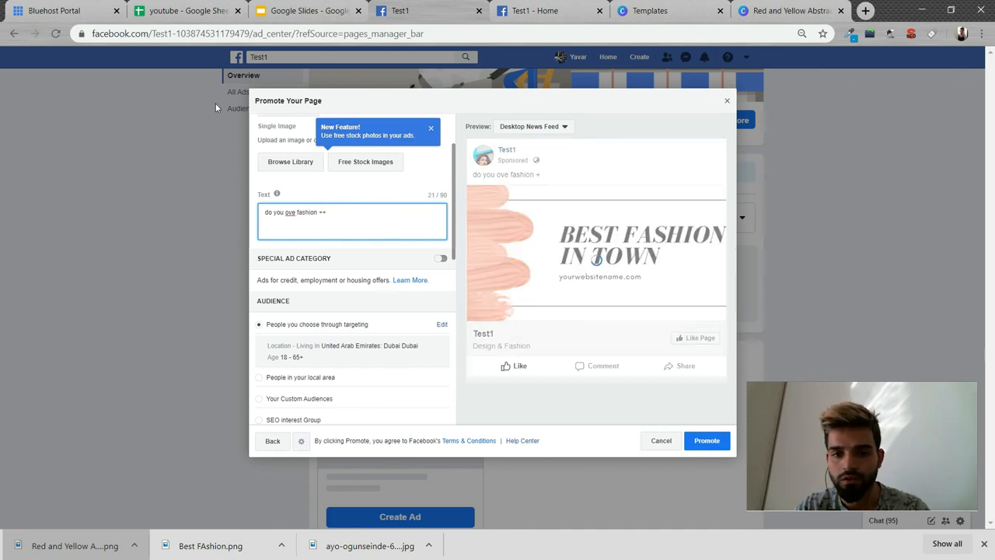
key("BackSpace")
key("BackSpace")
key("BackSpace")
key("BackSpace")
key("BackSpace")
key("BackSpace")
key("BackSpace")
key("BackSpace")
key("BackSpace")
key("BackSpace")
key("BackSpace")
key("BackSpace")
key("BackSpace")
key("BackSpace")
key("BackSpace")
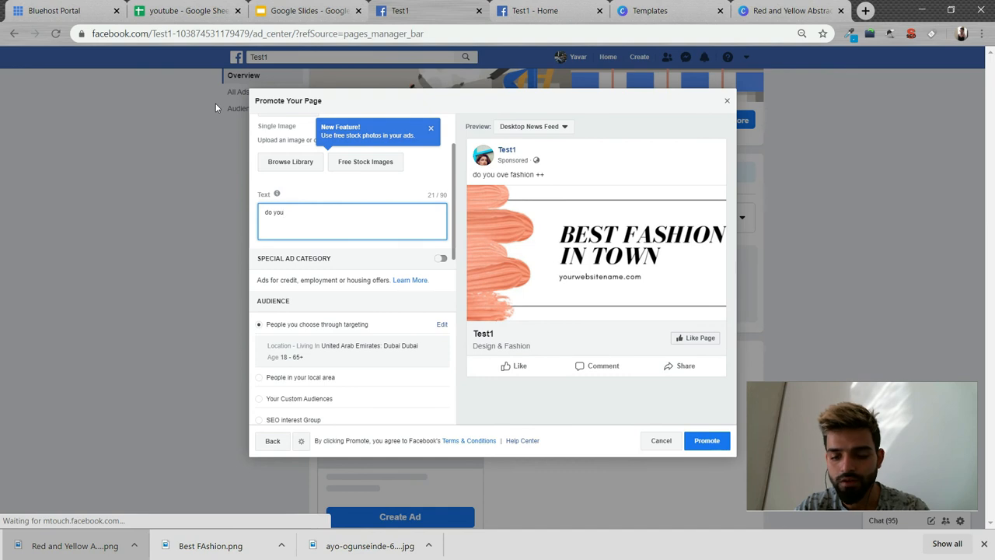
type("love fac")
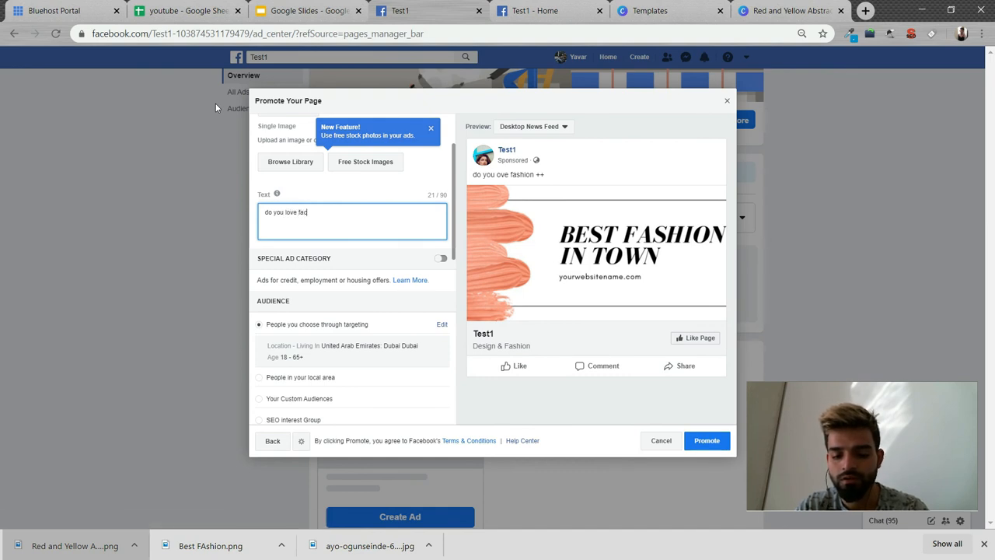
type("hion then \"LIKE\" this page")
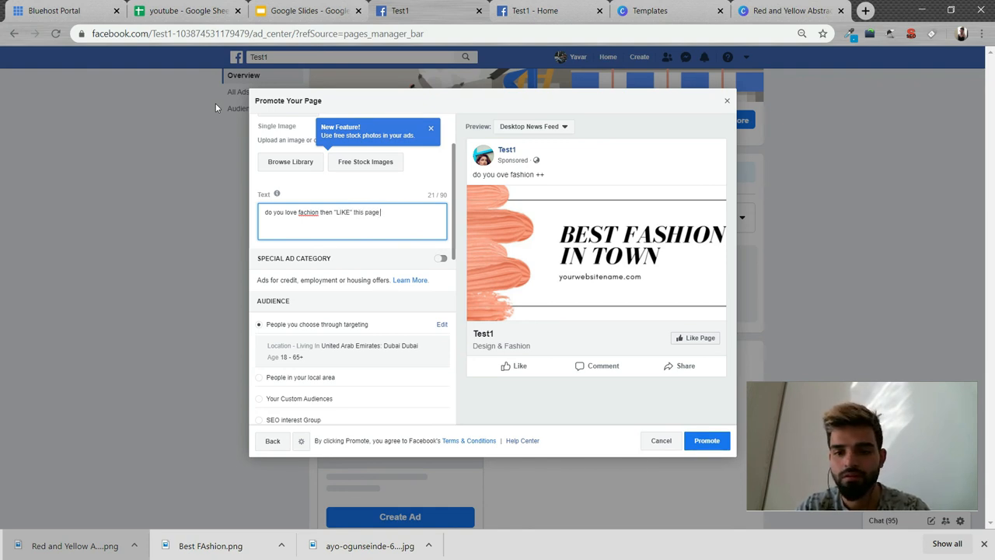
type("(")
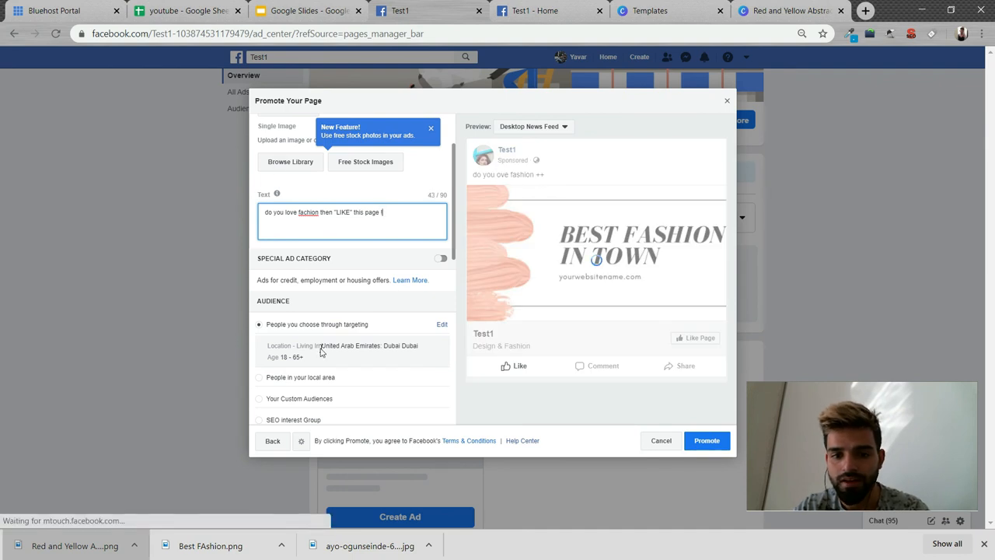
Look over the ad's audience choices, duration, end date and daily budget.
scroll(321, 351, "down", 2)
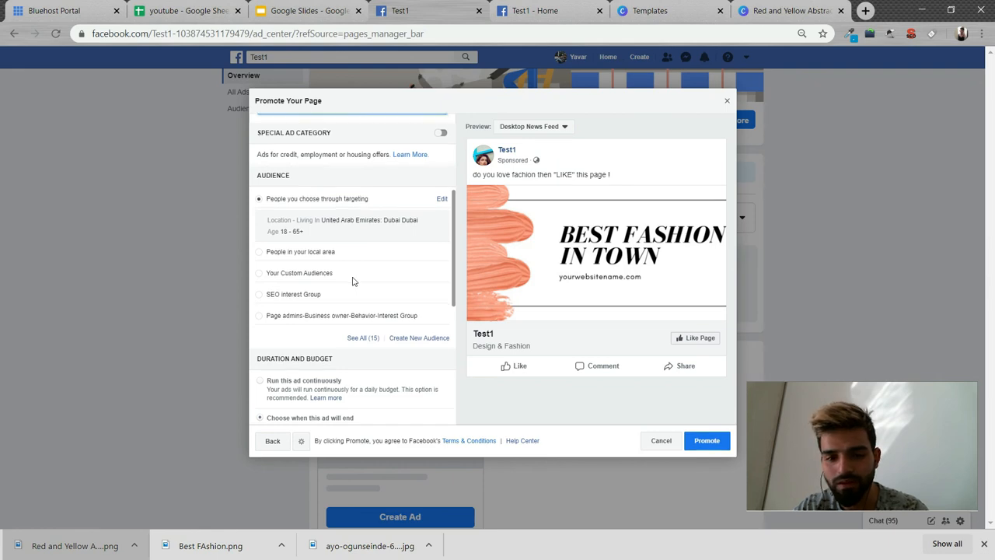
scroll(353, 281, "down", 2)
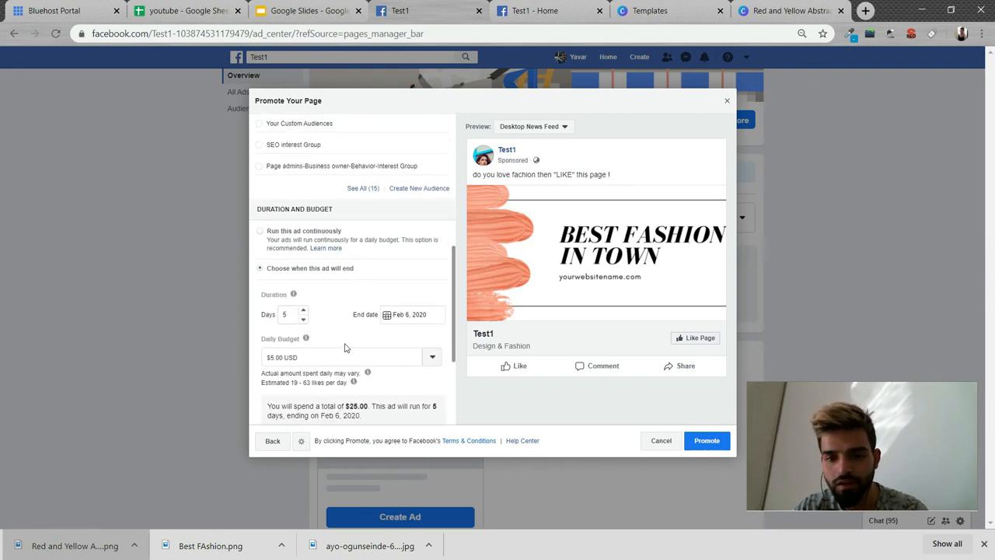
scroll(347, 348, "down", 2)
scroll(340, 332, "up", 8)
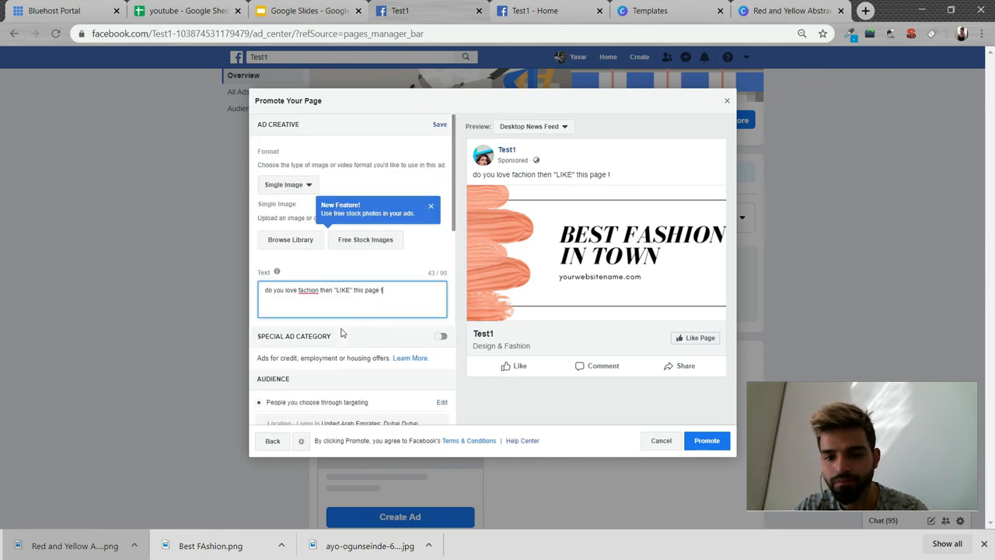
Cancel the Promote Your Page ad without saving a draft, and switch to the browser window with the YouTube channel.
left_click(661, 440)
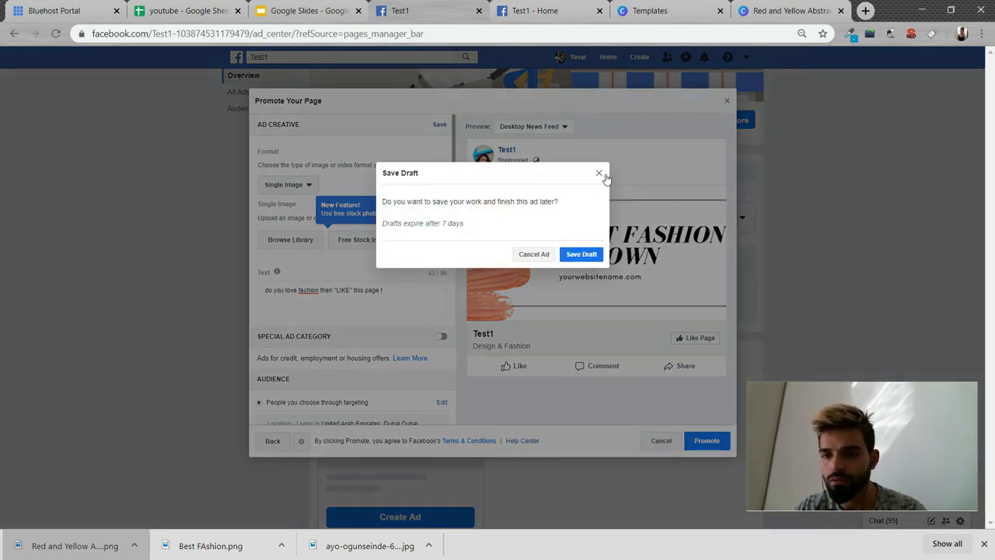
left_click(599, 173)
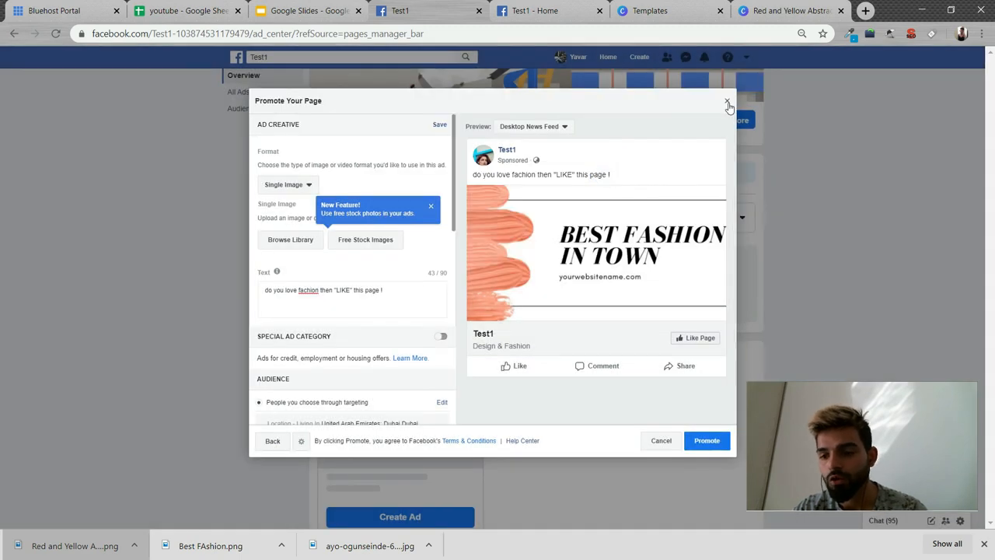
left_click(727, 102)
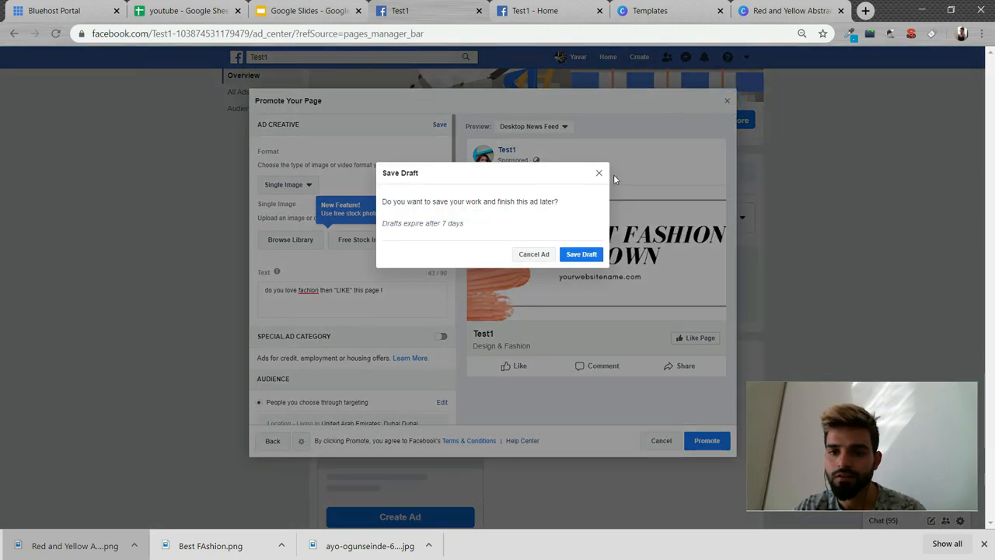
left_click(541, 251)
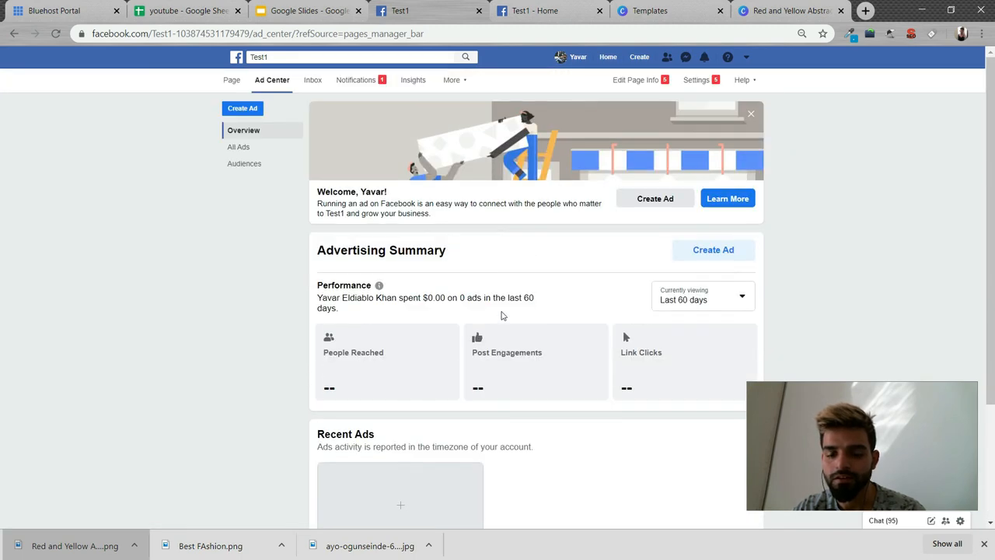
key("alt+Tab")
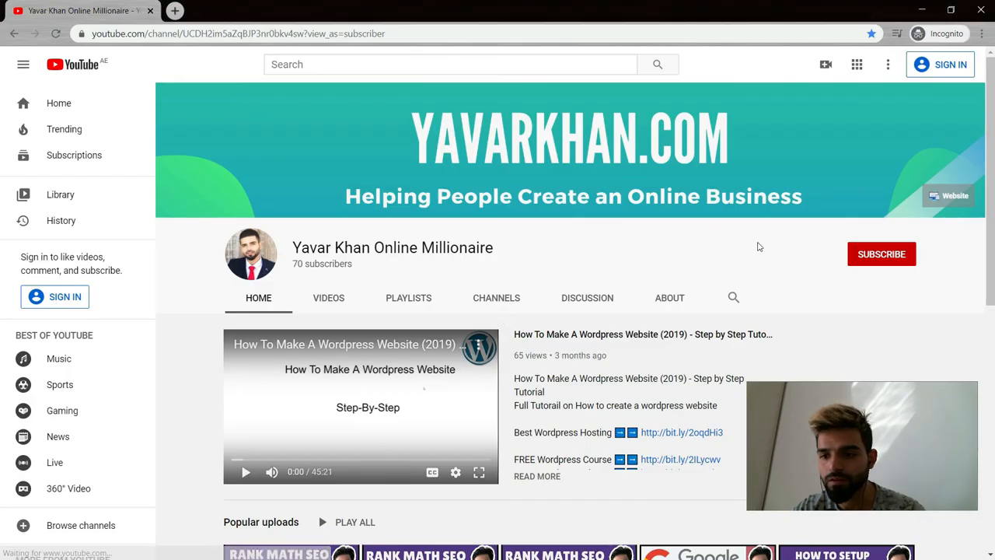